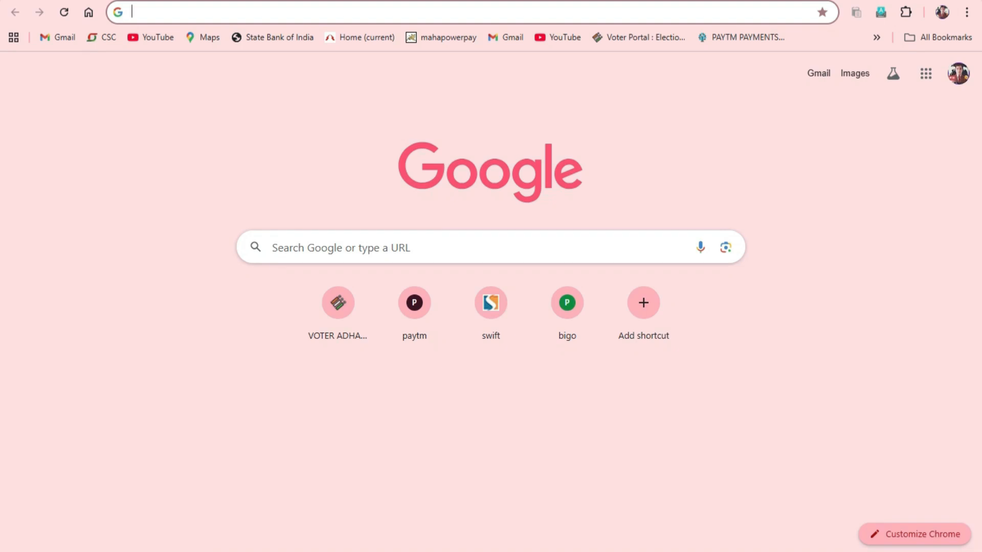
Load the Aaple Sarkar portal home page at aaplesarkar.mahaonline.gov.in via address-bar autocomplete
{"action": "type", "text": "a"}
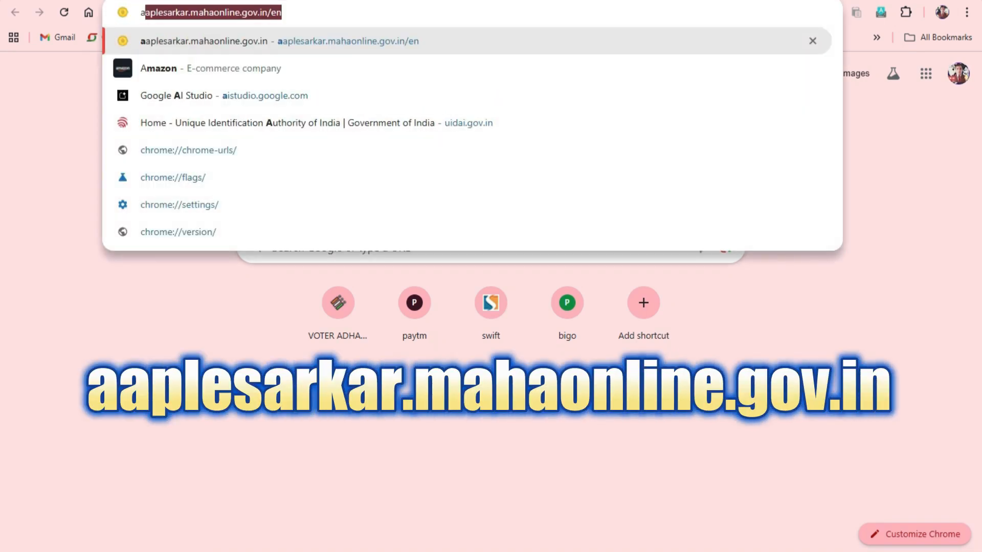
{"action": "key", "text": "Return"}
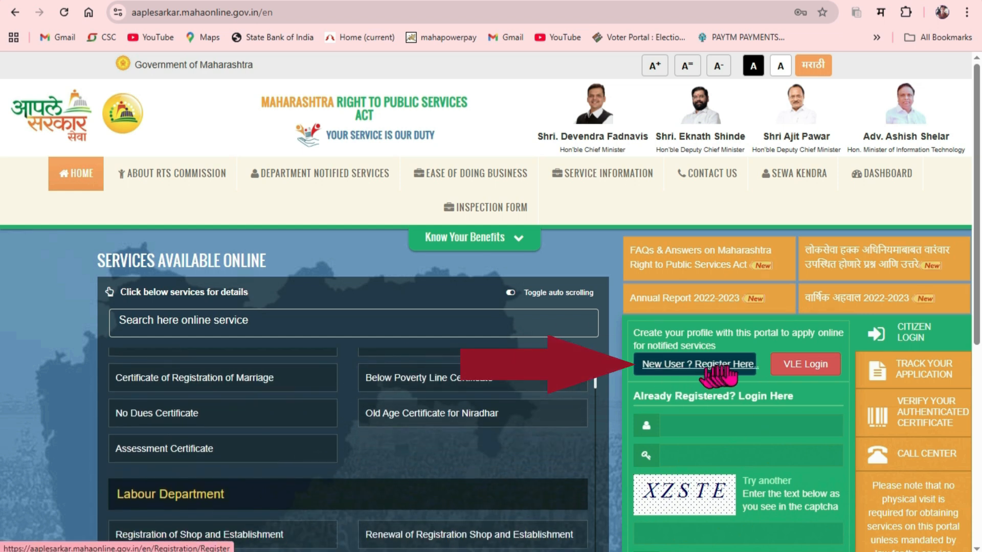
Try registering a new user with mobile OTP for Thane district; the number already exists
{"action": "left_click", "coordinate": [693, 370]}
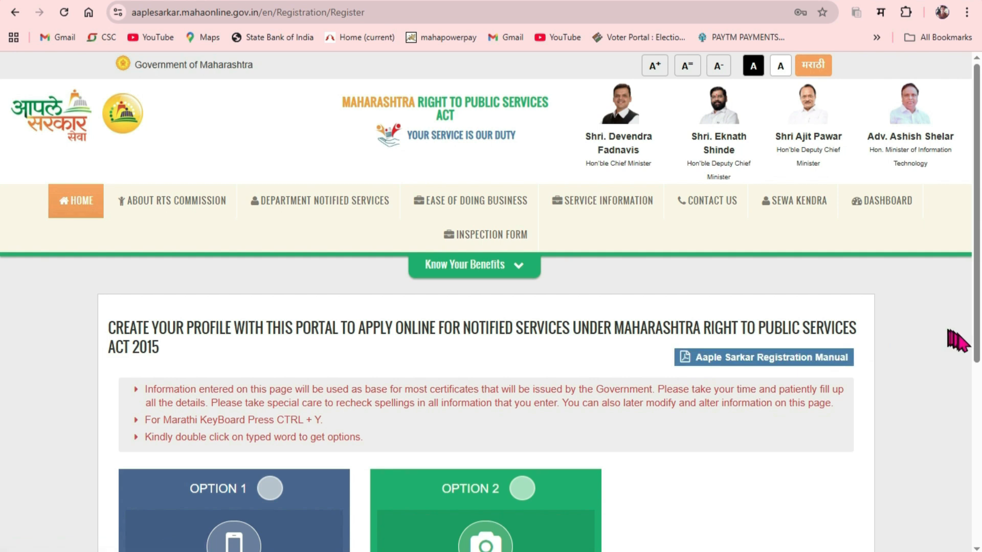
{"action": "left_click_drag", "start_coordinate": [976, 343], "coordinate": [974, 447]}
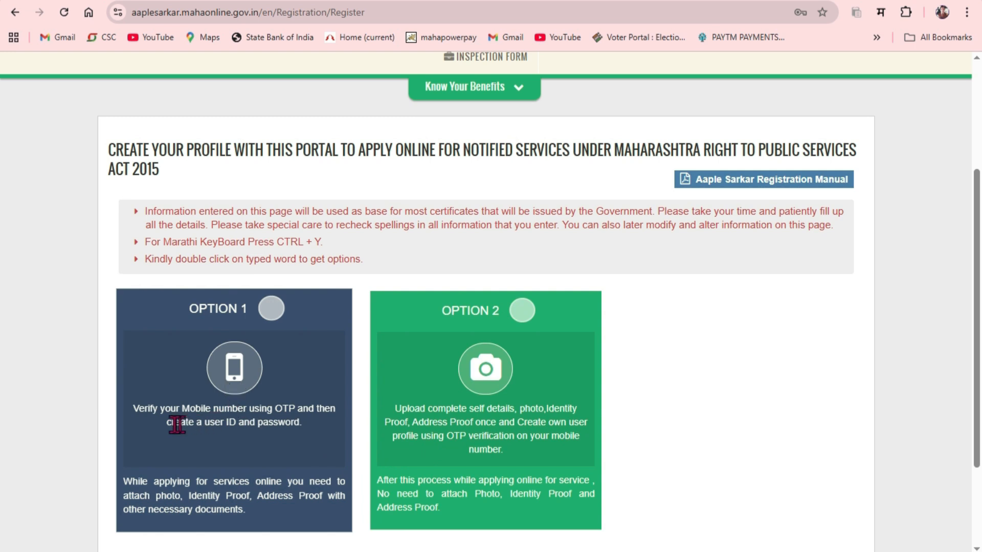
{"action": "left_click", "coordinate": [275, 313]}
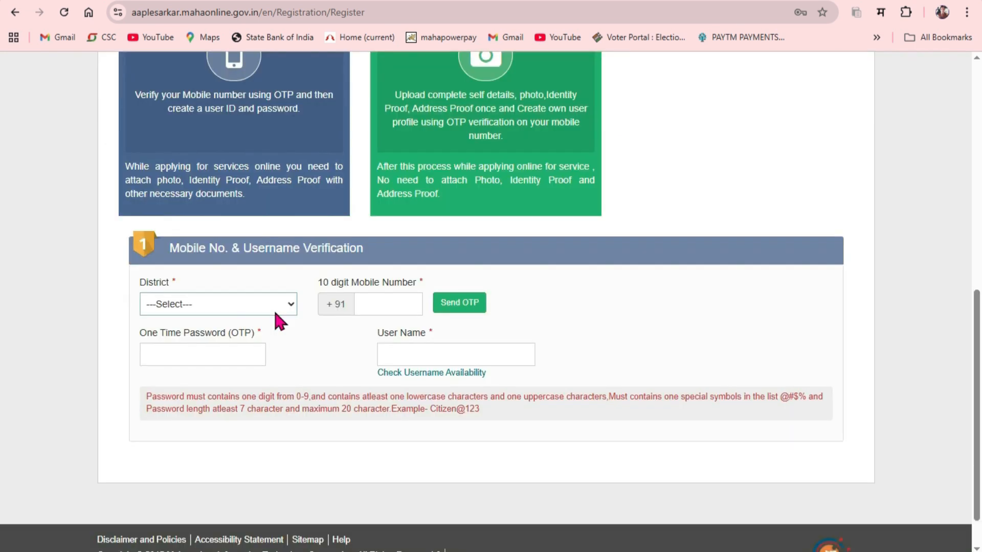
{"action": "left_click", "coordinate": [173, 305]}
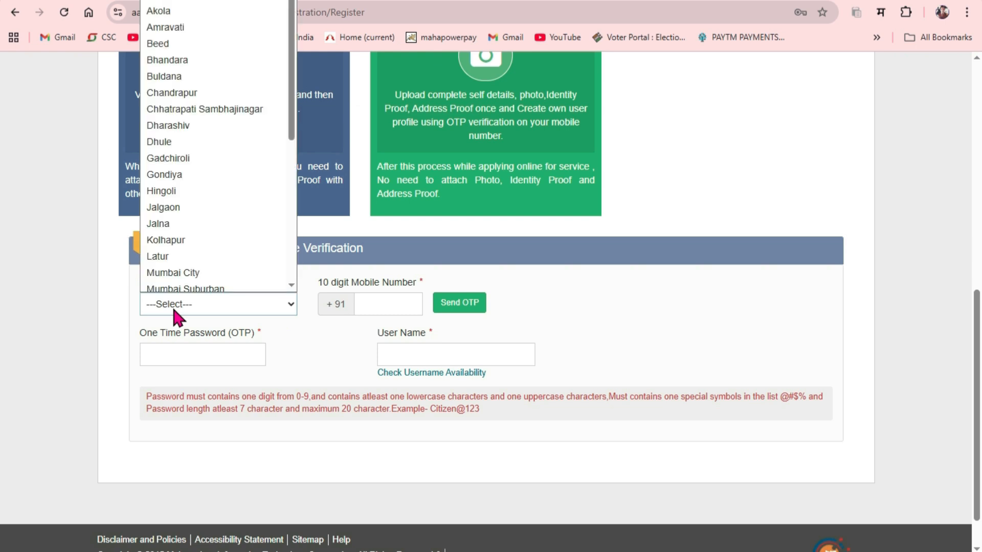
{"action": "key", "text": "t"}
{"action": "left_click", "coordinate": [386, 307]}
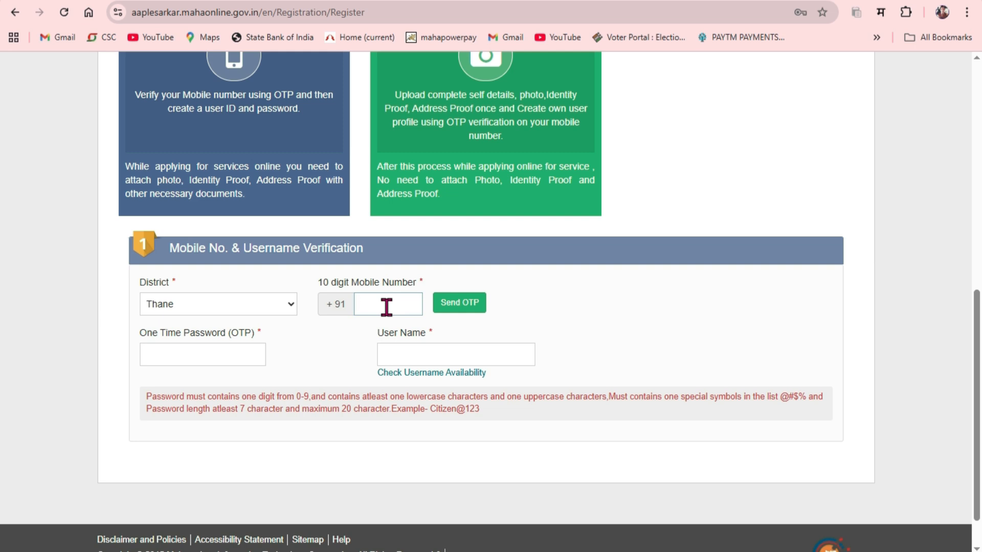
{"action": "left_click", "coordinate": [460, 304]}
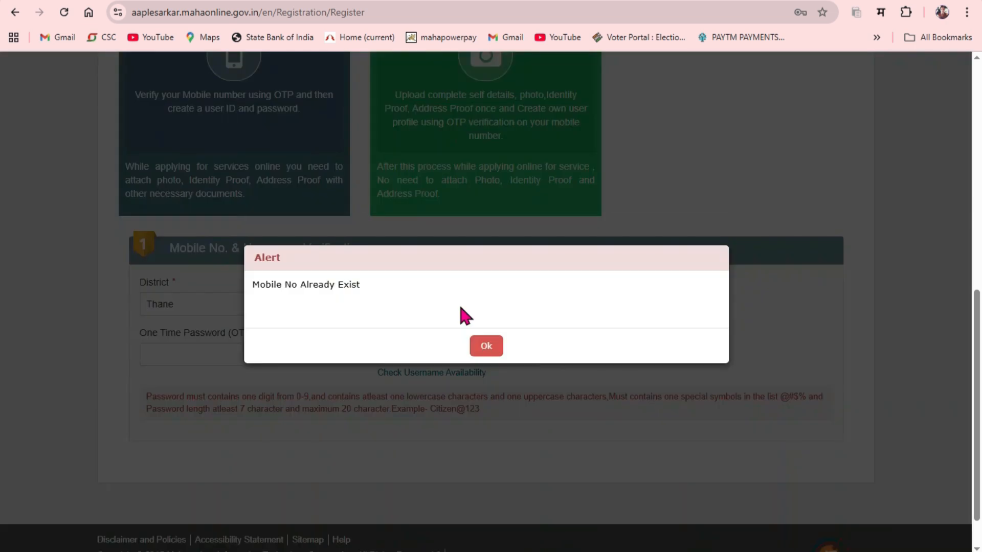
{"action": "left_click", "coordinate": [485, 346]}
{"action": "left_click_drag", "start_coordinate": [977, 358], "coordinate": [979, 126]}
Request a forgot-password OTP for Thane district with the registered mobile number and captcha
{"action": "left_click", "coordinate": [67, 197]}
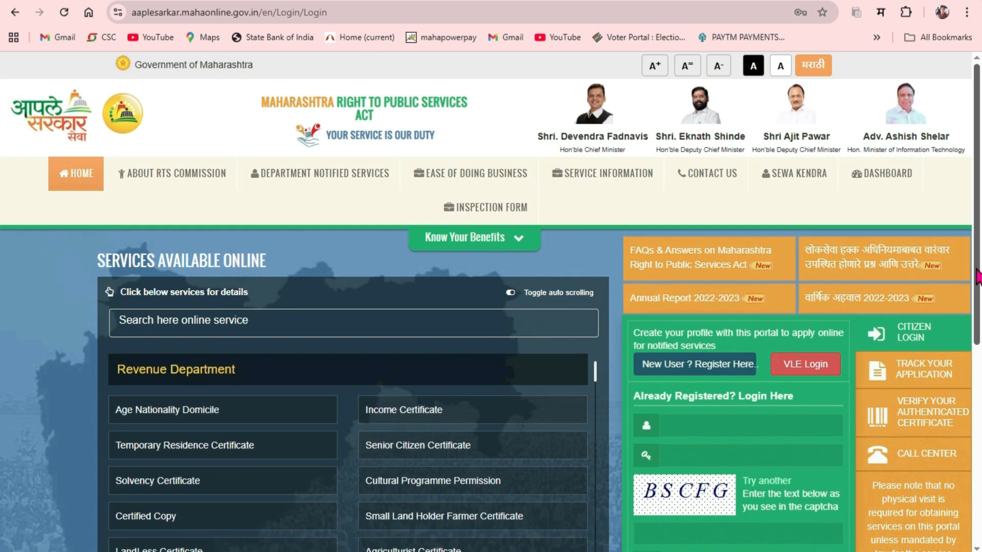
{"action": "left_click_drag", "start_coordinate": [977, 276], "coordinate": [977, 381]}
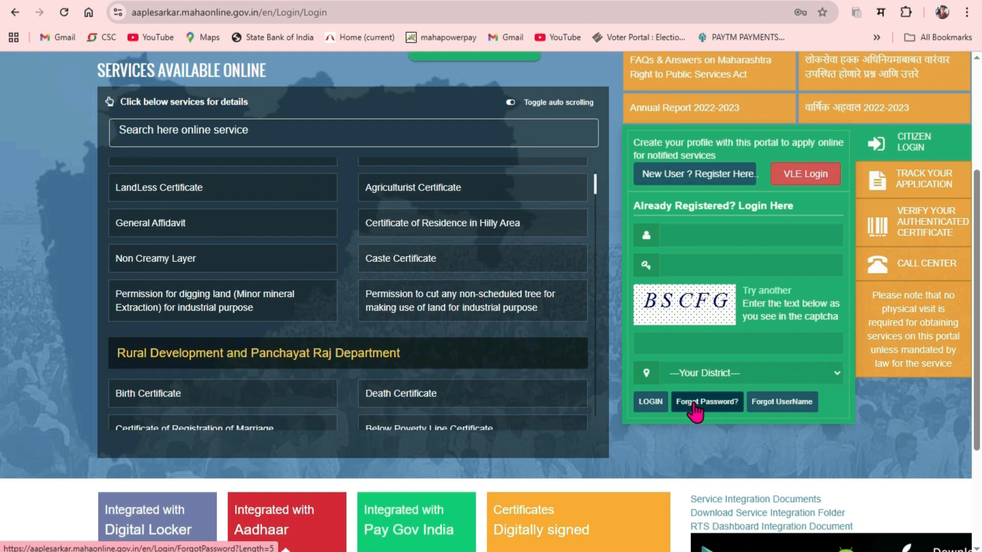
{"action": "left_click", "coordinate": [694, 405]}
{"action": "left_click", "coordinate": [345, 150]}
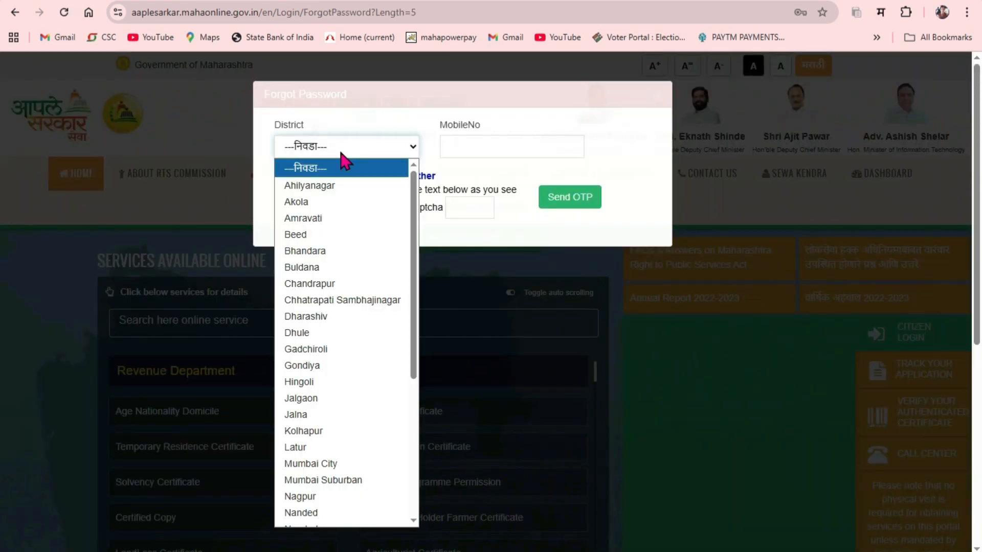
{"action": "key", "text": "t"}
{"action": "left_click", "coordinate": [476, 184]}
{"action": "left_click", "coordinate": [474, 154]}
{"action": "key", "text": "ctrl+v"}
{"action": "left_click", "coordinate": [469, 207]}
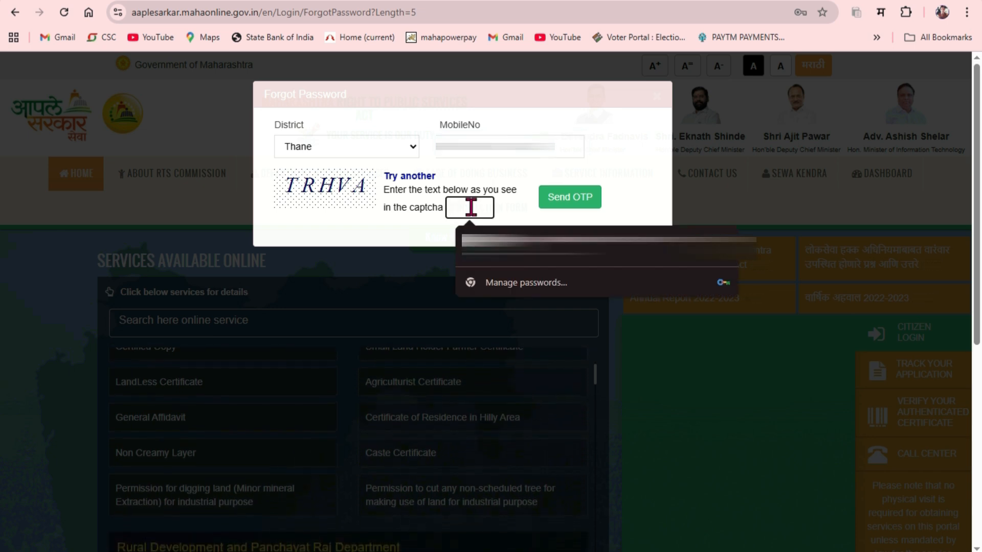
{"action": "type", "text": "TR"}
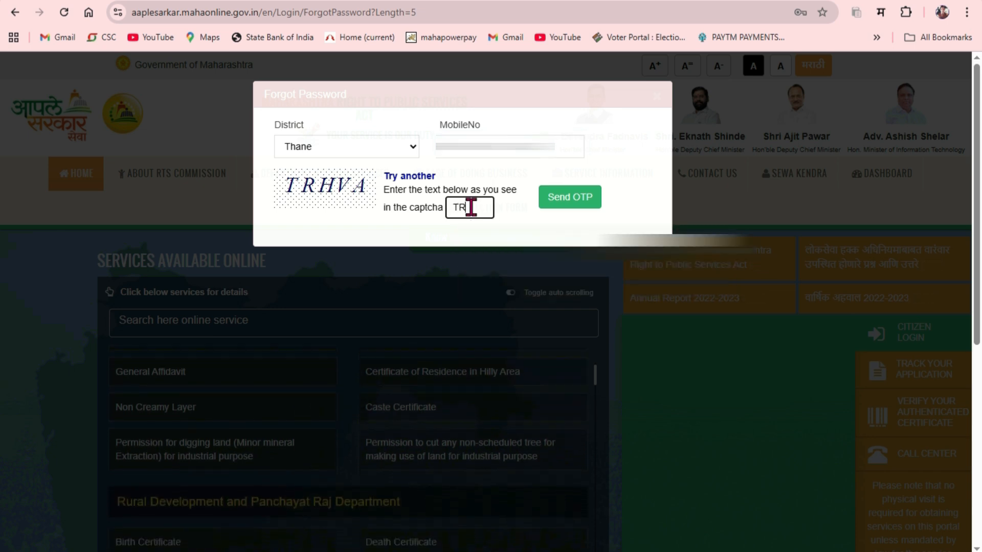
{"action": "type", "text": "HVA"}
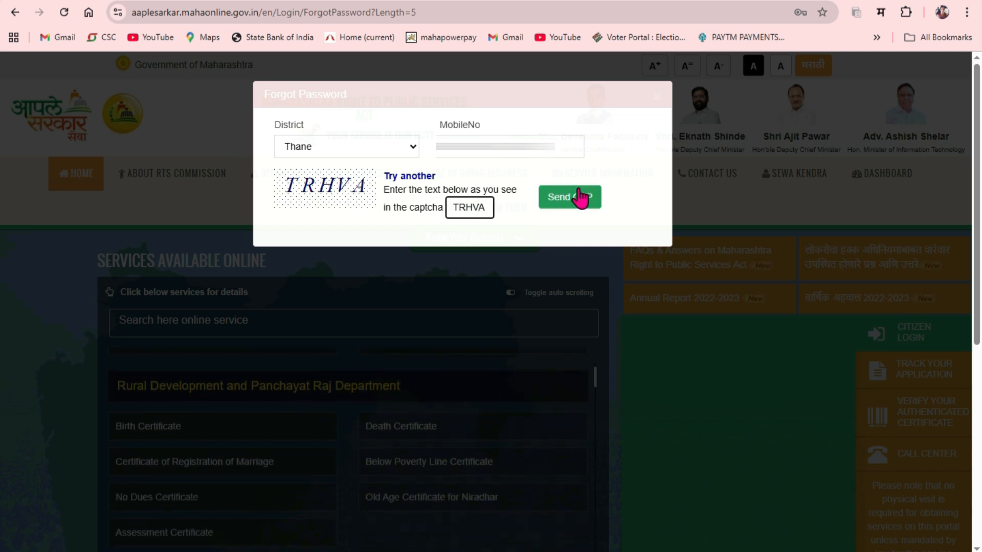
{"action": "left_click", "coordinate": [578, 197]}
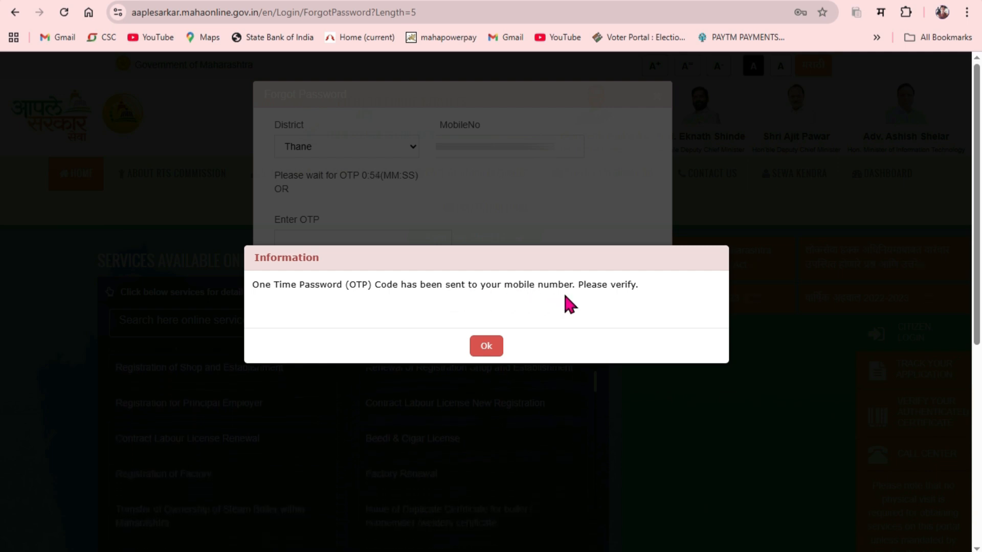
{"action": "left_click", "coordinate": [486, 346]}
Enter the received OTP, set and confirm the new password, and submit the reset
{"action": "left_click", "coordinate": [321, 241]}
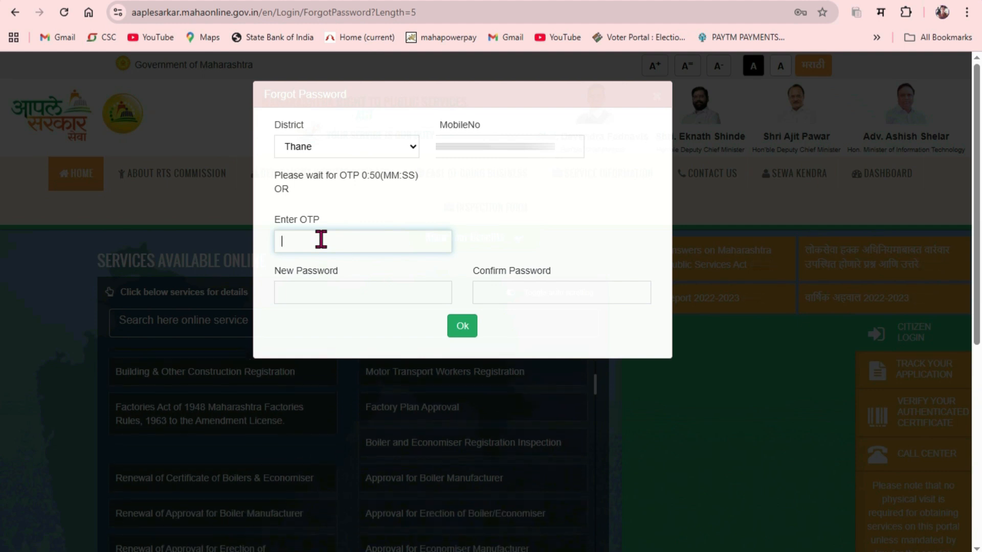
{"action": "key", "text": "Tab"}
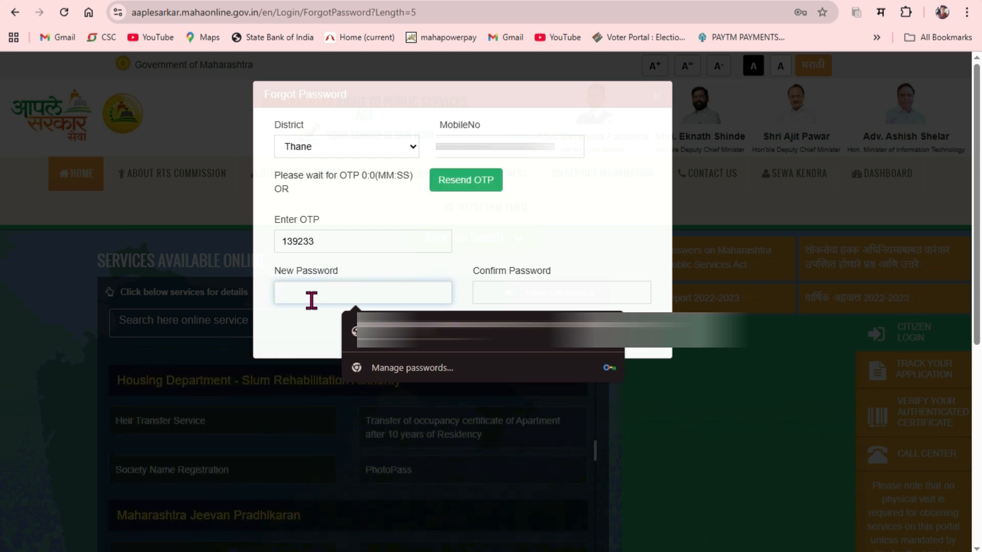
{"action": "key", "text": "ctrl+v"}
{"action": "key", "text": "Tab"}
{"action": "key", "text": "ctrl+v"}
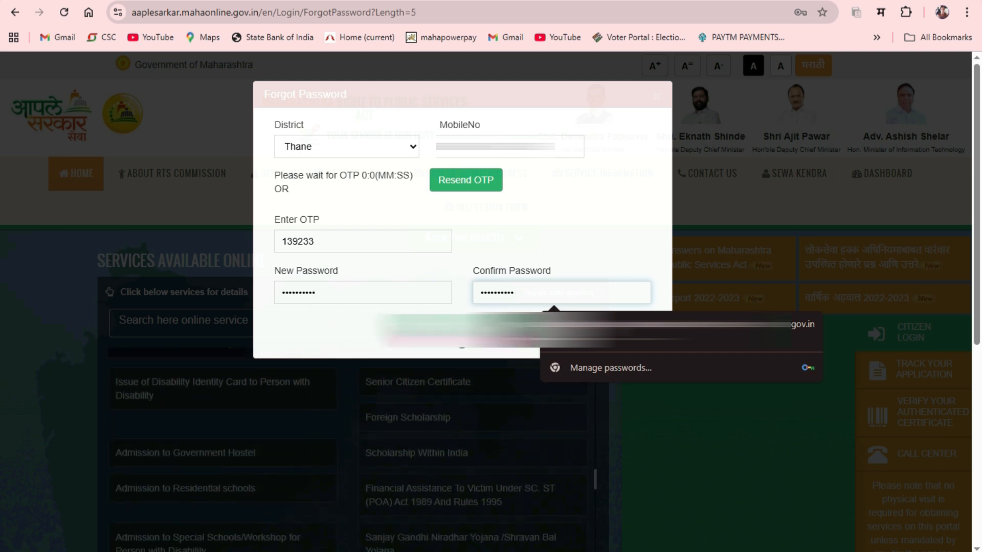
{"action": "left_click", "coordinate": [461, 327]}
{"action": "left_click", "coordinate": [462, 330]}
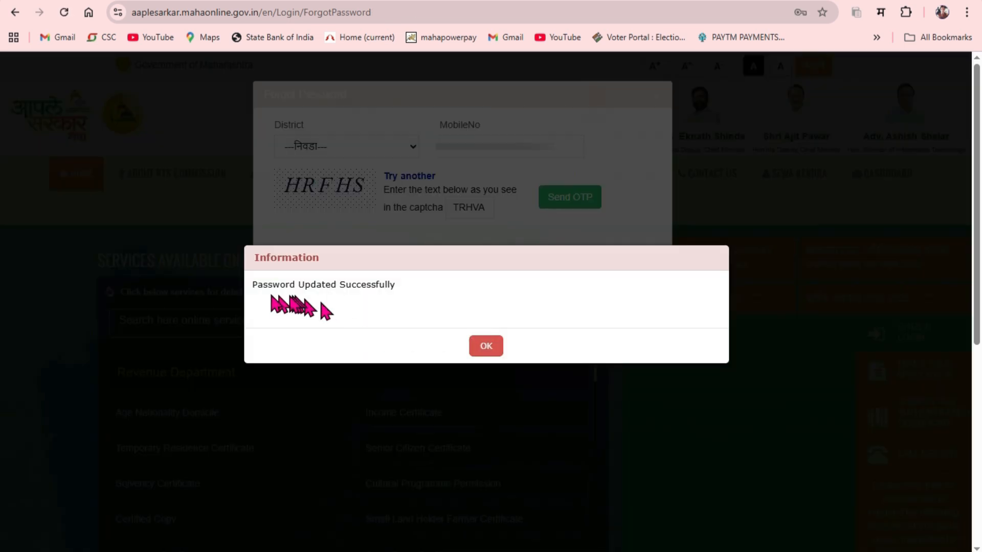
{"action": "left_click", "coordinate": [485, 348]}
{"action": "scroll", "coordinate": [848, 431], "scroll_direction": "down", "scroll_amount": 3}
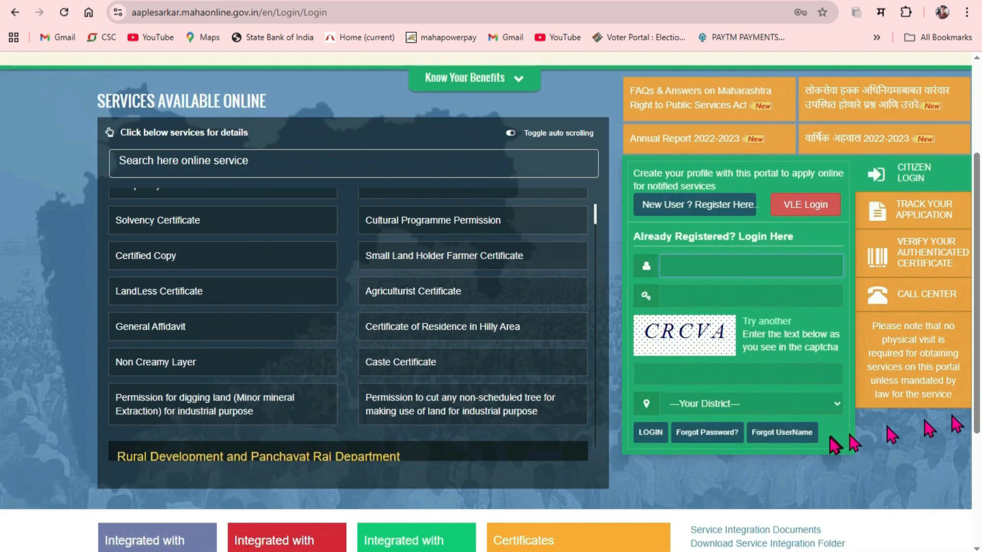
Submit a Forgot UserName request with the registered mobile number and captcha, then dismiss the notice
{"action": "left_click", "coordinate": [786, 435]}
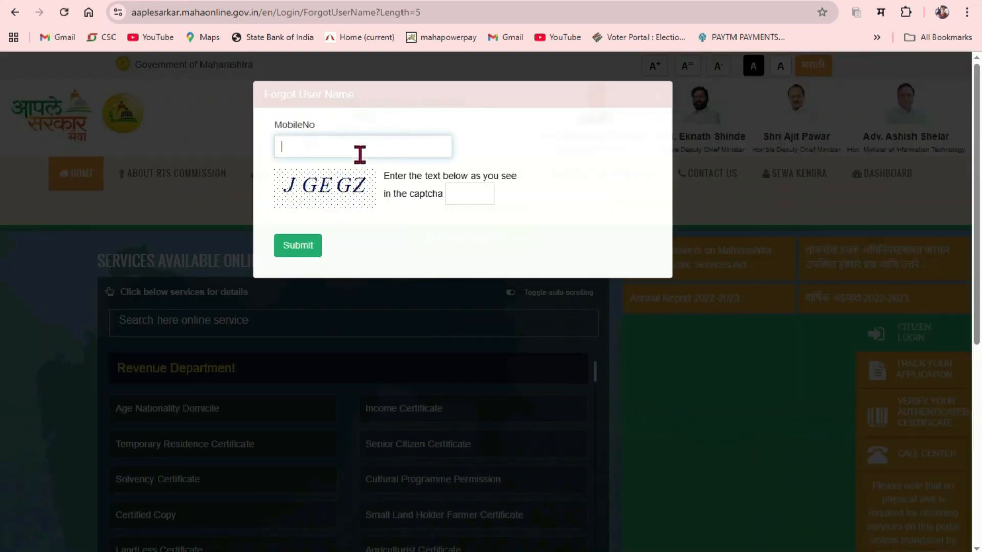
{"action": "key", "text": "ctrl+v"}
{"action": "left_click", "coordinate": [469, 194]}
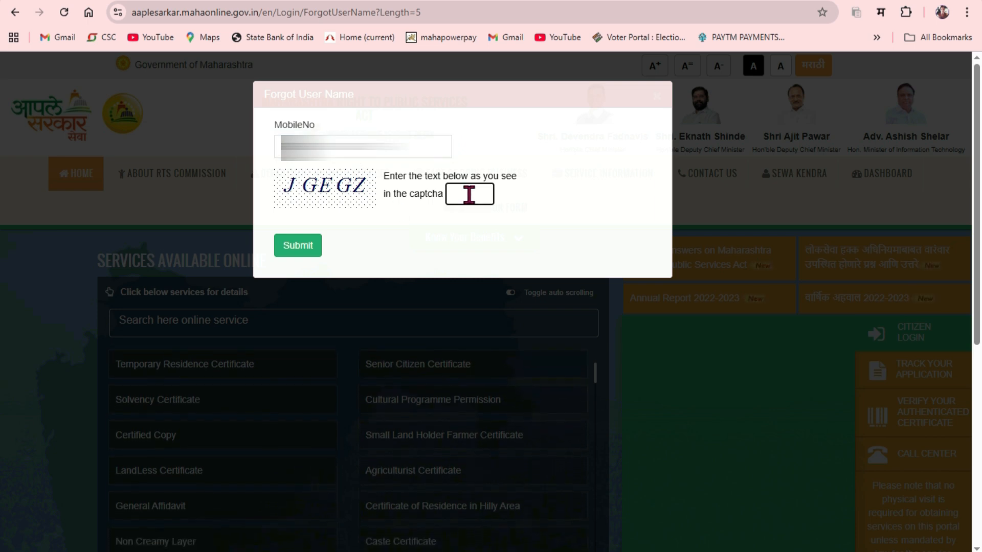
{"action": "type", "text": "JGEGZ"}
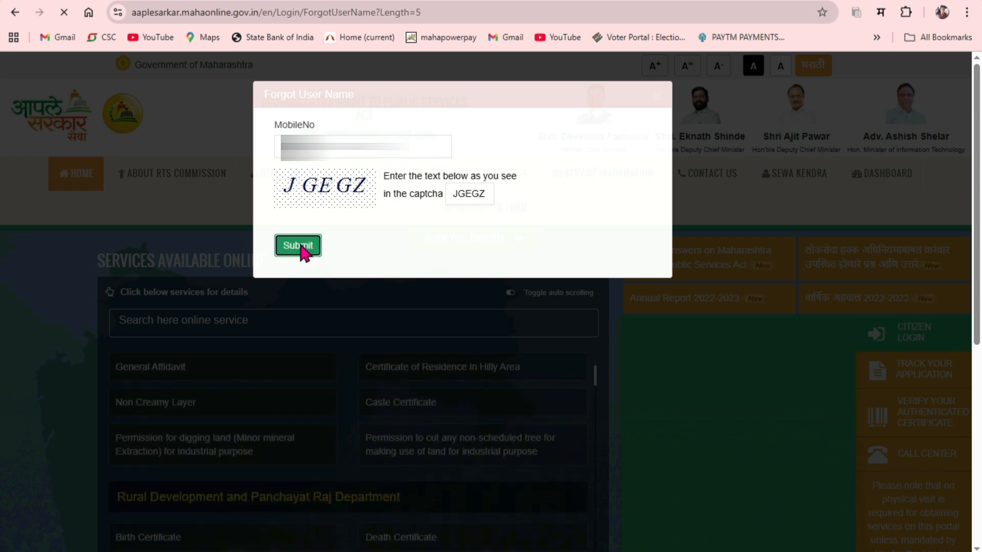
{"action": "left_click", "coordinate": [299, 248]}
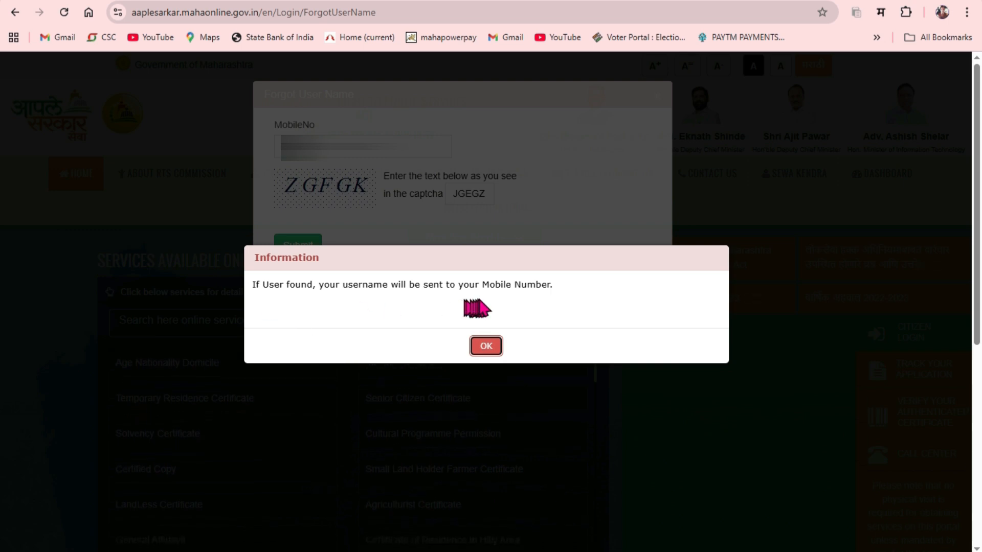
{"action": "left_click", "coordinate": [486, 346]}
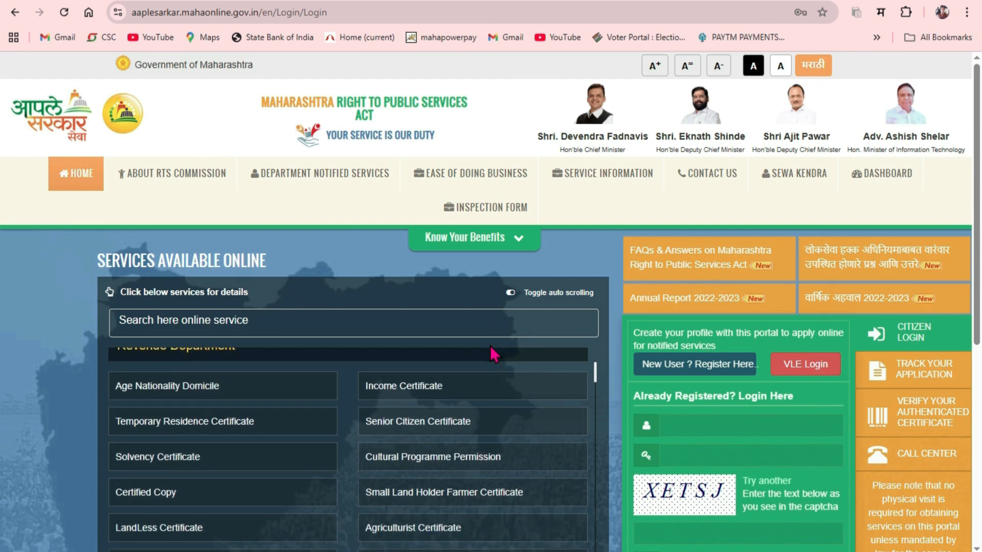
Log in to the citizen account with username, password and captcha
{"action": "left_click", "coordinate": [687, 432]}
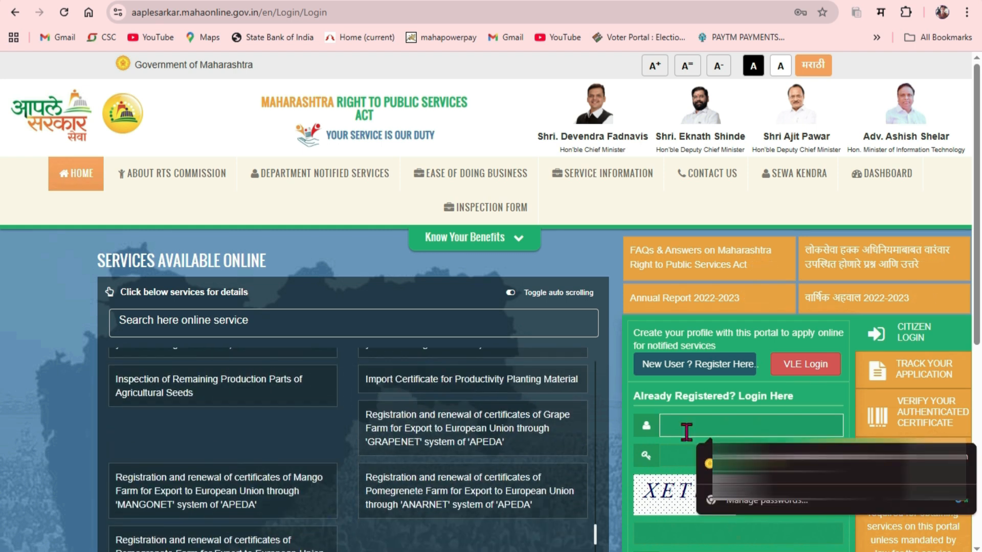
{"action": "type", "text": "..."}
{"action": "key", "text": "Tab"}
{"action": "type", "text": "•••••••••••••"}
{"action": "key", "text": "Tab"}
{"action": "type", "text": "XETSJ"}
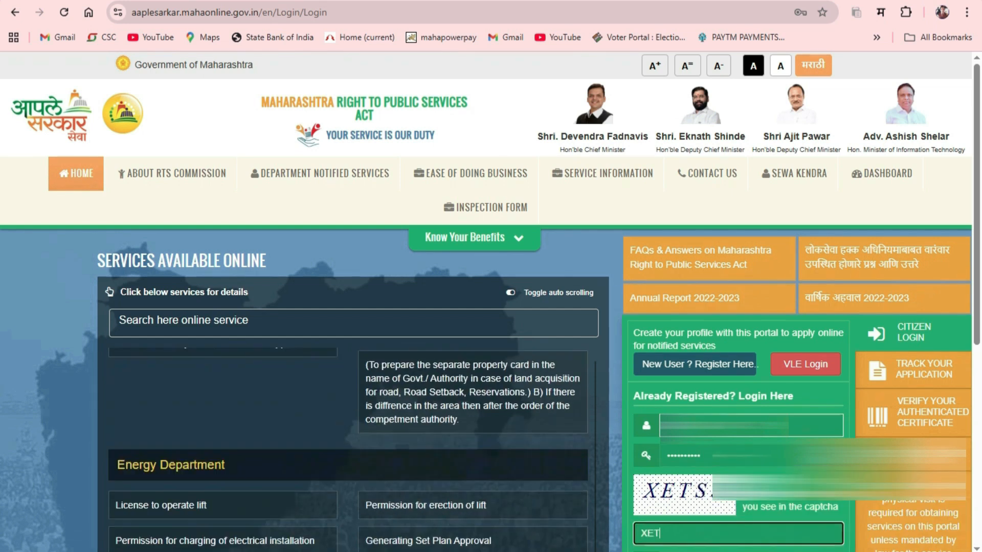
{"action": "scroll", "coordinate": [645, 306], "scroll_direction": "down", "scroll_amount": 4}
{"action": "left_click", "coordinate": [648, 307]}
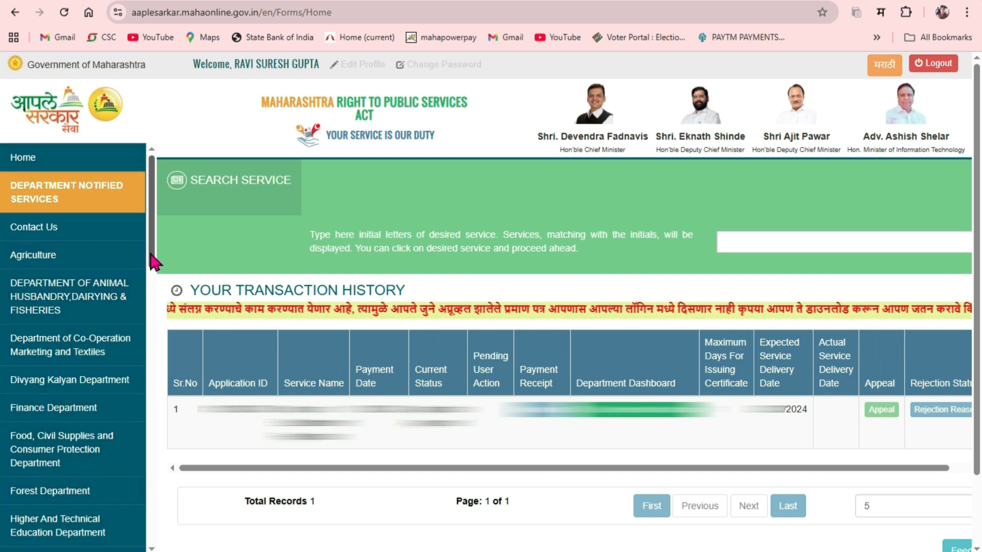
Choose Industries, Energy and Labour → Labour Department → Shop and Establishment Registration and proceed
{"action": "left_click_drag", "start_coordinate": [151, 255], "coordinate": [153, 329]}
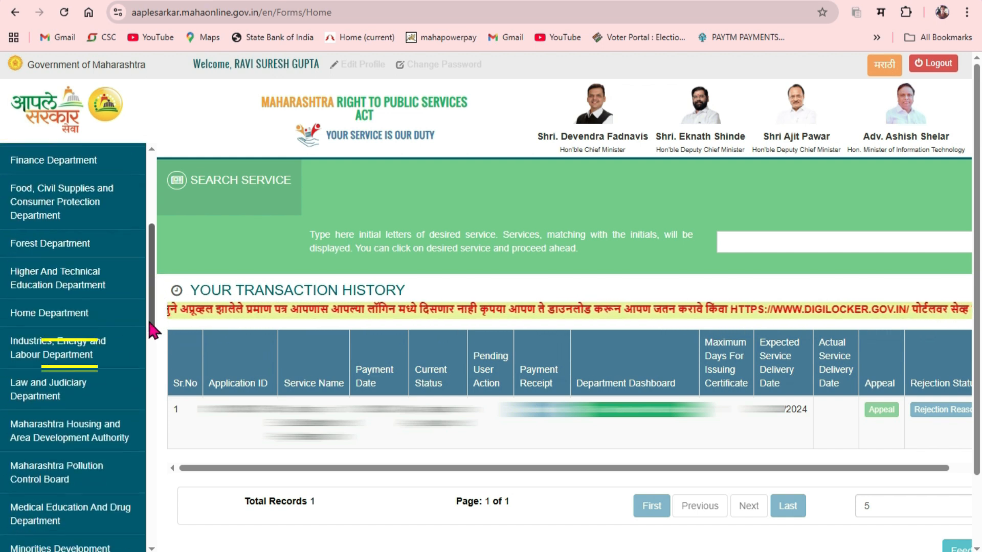
{"action": "left_click", "coordinate": [67, 353]}
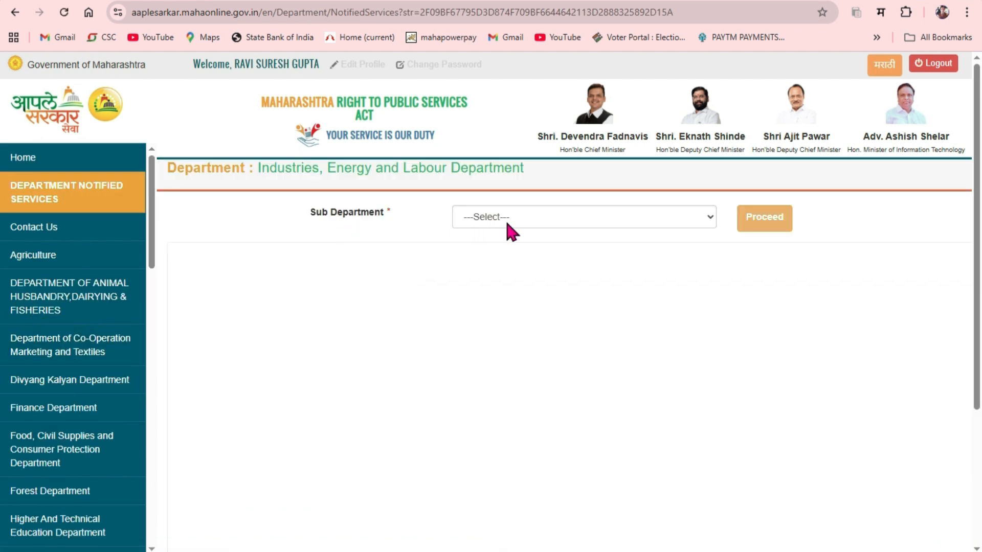
{"action": "left_click", "coordinate": [507, 224]}
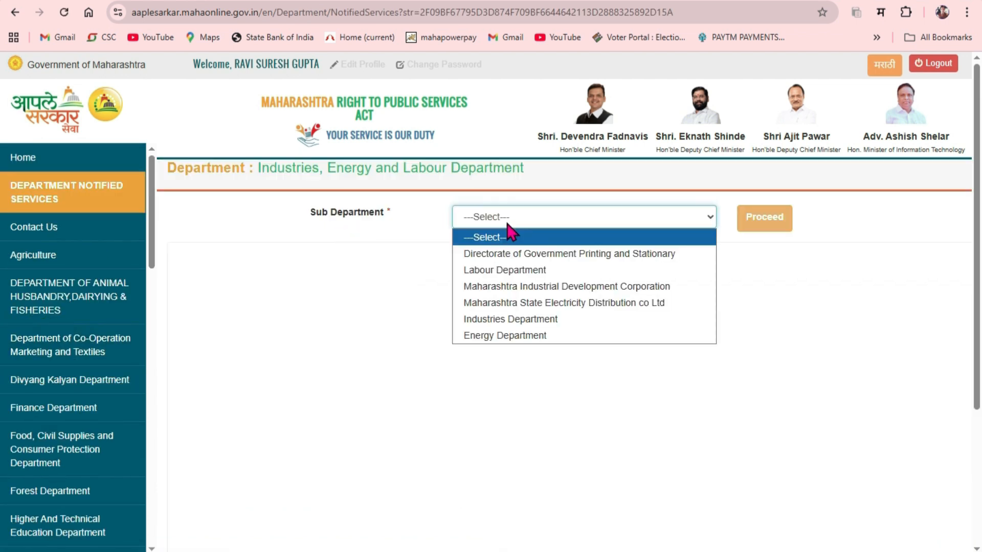
{"action": "left_click", "coordinate": [525, 270]}
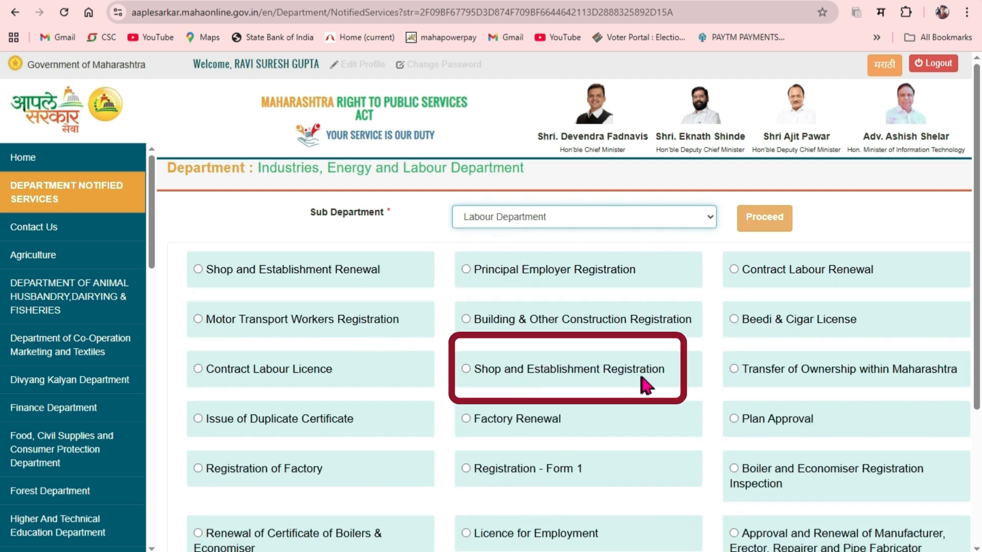
{"action": "left_click", "coordinate": [466, 368]}
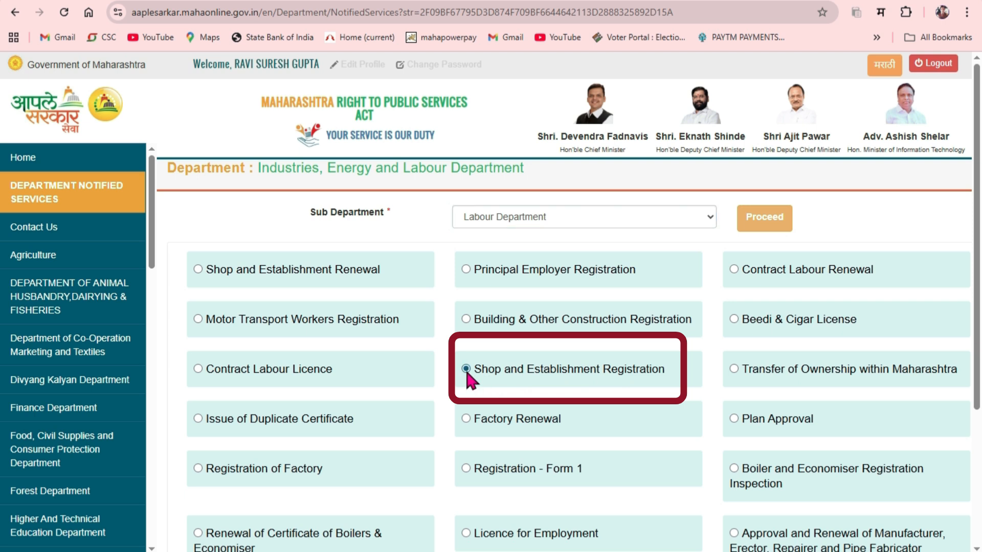
{"action": "left_click", "coordinate": [762, 218]}
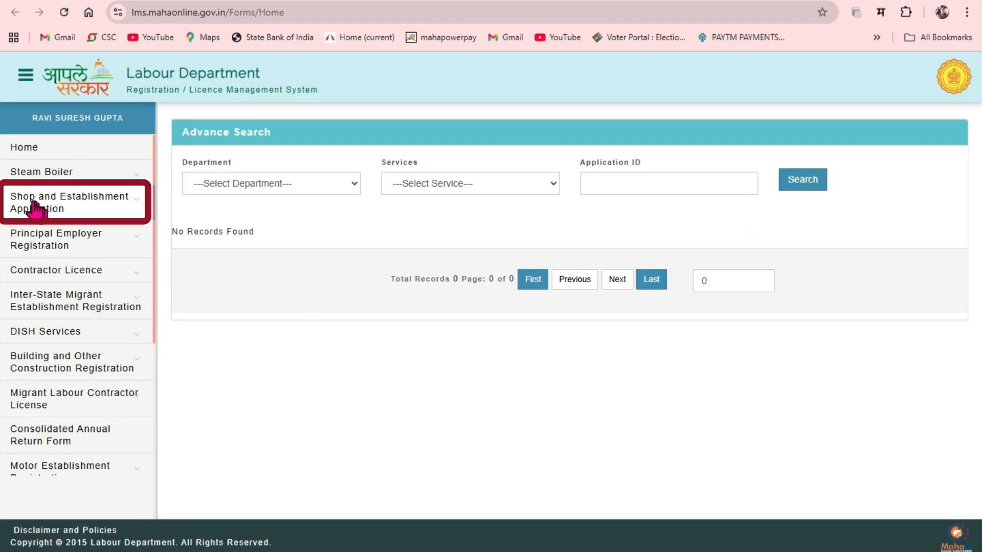
Open the Shop and Establishment Self Declaration PDF and print it
{"action": "left_click", "coordinate": [92, 208]}
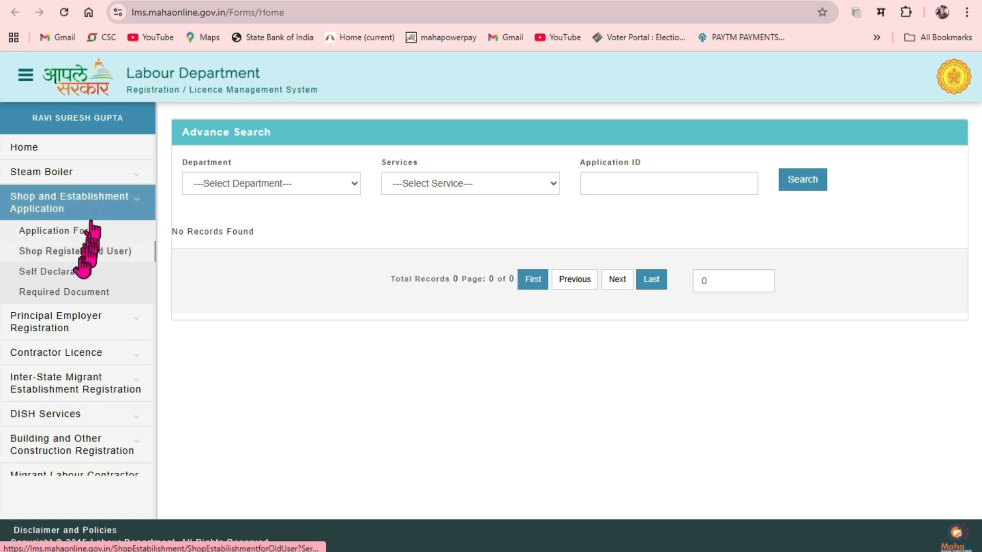
{"action": "left_click", "coordinate": [65, 272]}
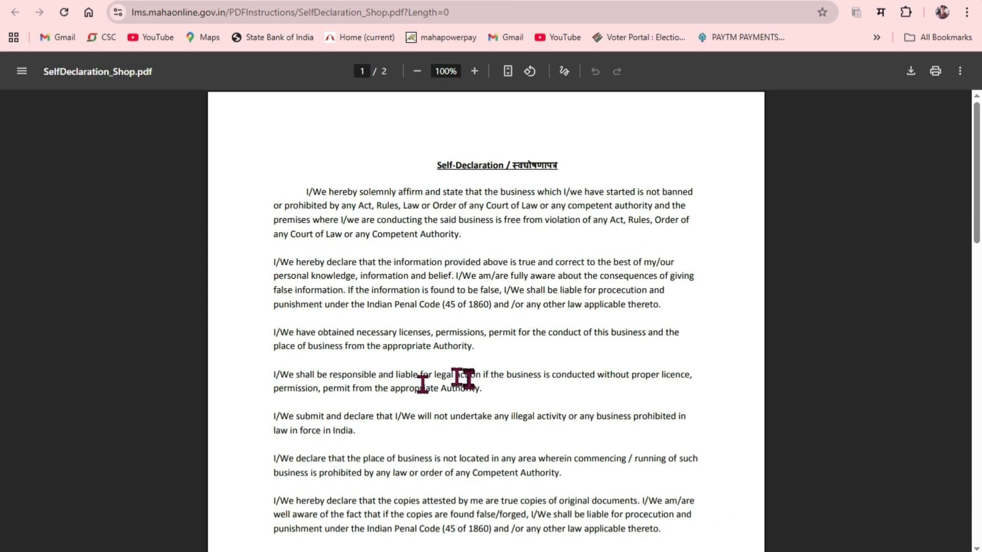
{"action": "left_click_drag", "start_coordinate": [975, 241], "coordinate": [978, 416]}
{"action": "left_click", "coordinate": [935, 75]}
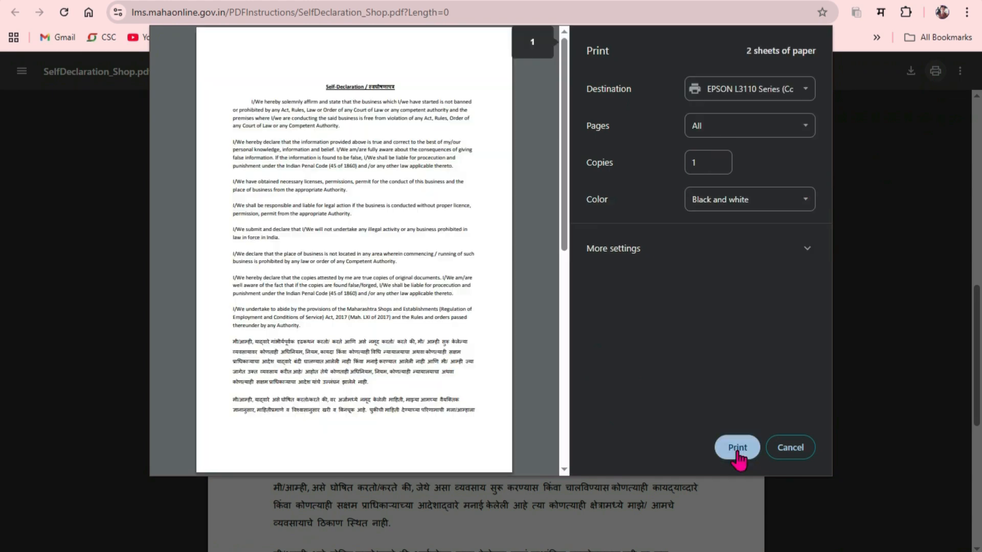
{"action": "left_click", "coordinate": [738, 451]}
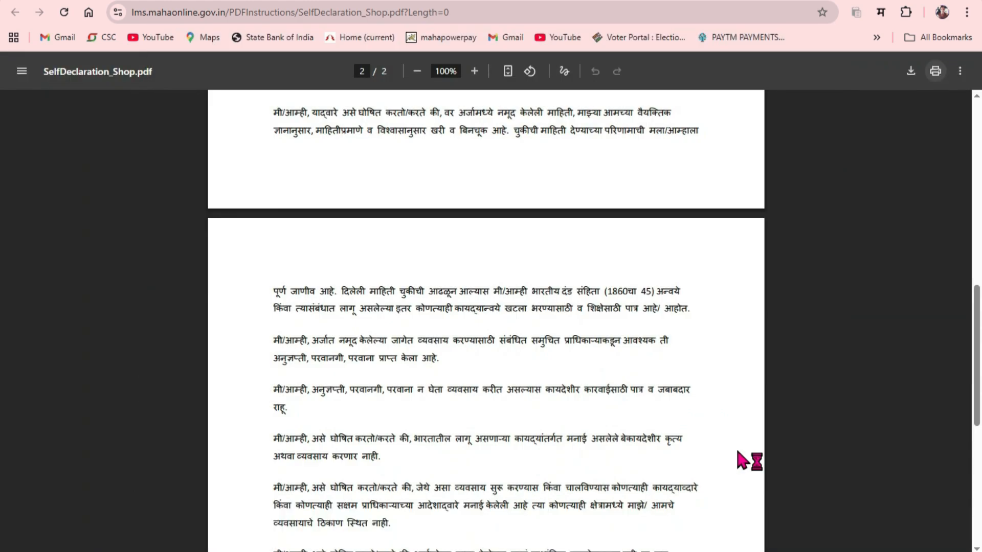
{"action": "scroll", "coordinate": [951, 512], "scroll_direction": "down", "scroll_amount": 8}
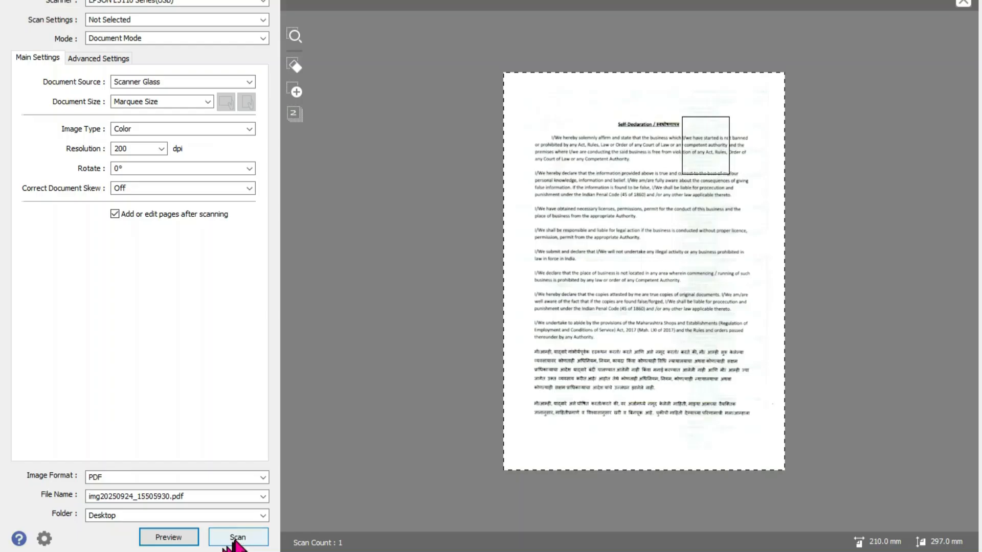
Scan both self-declaration pages in Epson Scan 2, save the PDF, and go back to the Labour Department page
{"action": "left_click", "coordinate": [237, 537]}
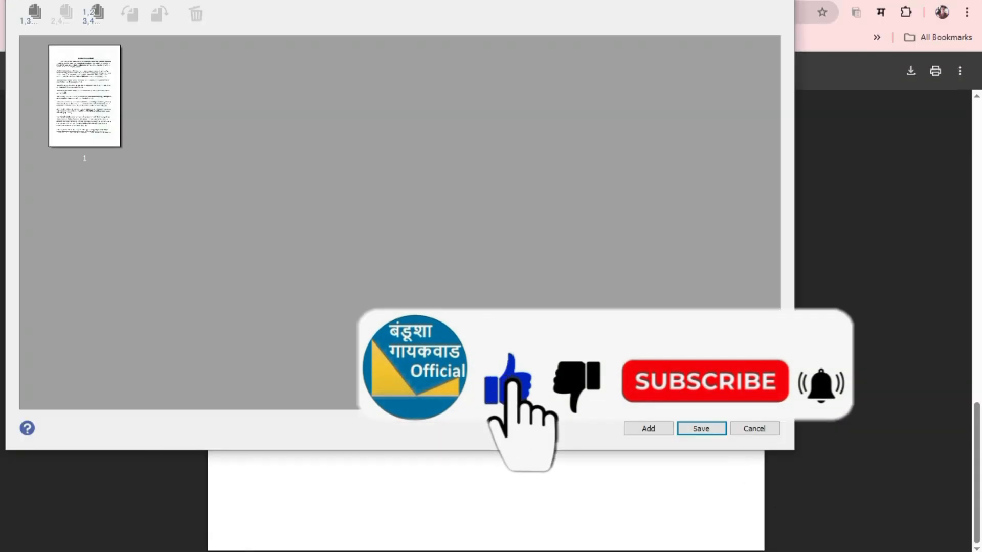
{"action": "left_click", "coordinate": [647, 429]}
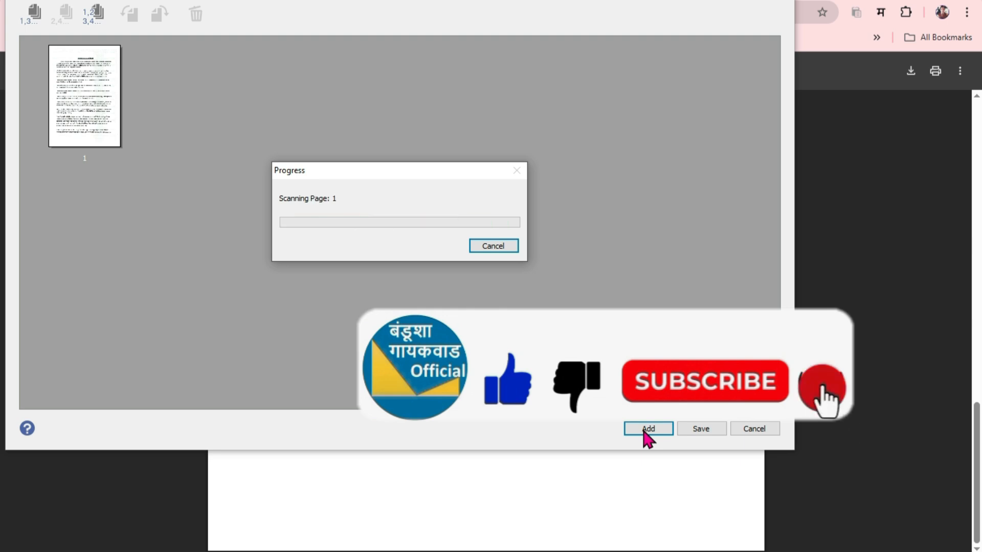
{"action": "left_click", "coordinate": [701, 428]}
{"action": "left_click", "coordinate": [300, 1]}
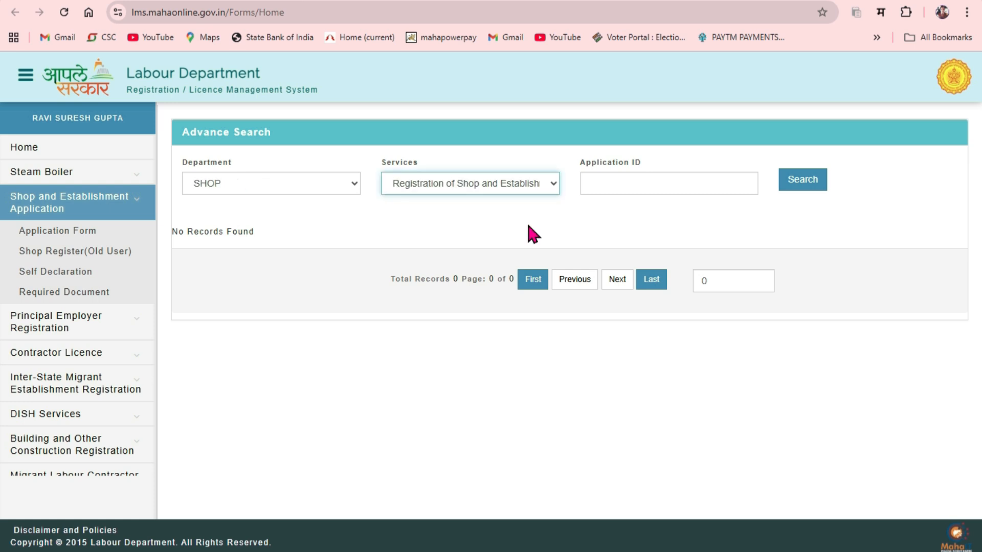
Start a new Application Form and confirm Shop & Establishment Intimation (0 to 9 Workers)
{"action": "left_click", "coordinate": [43, 149]}
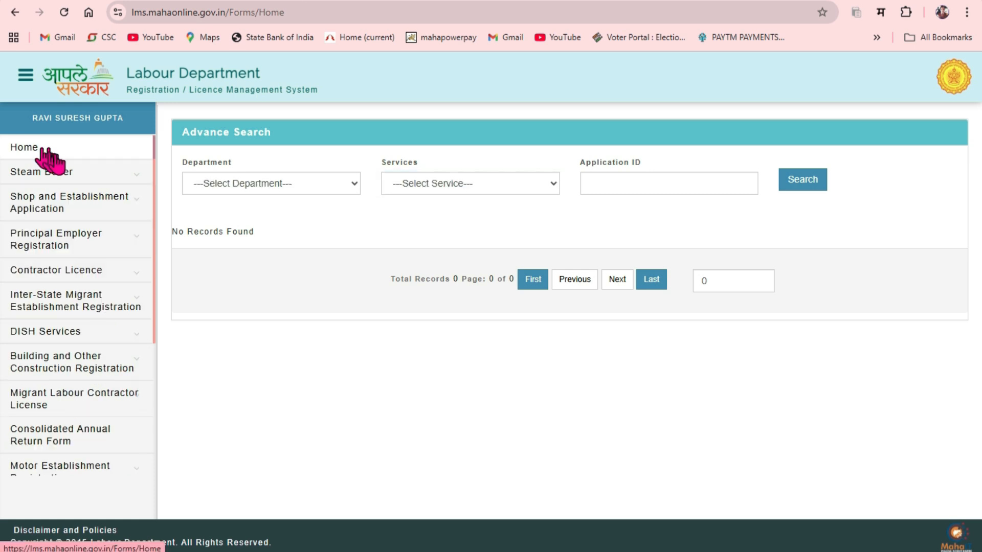
{"action": "left_click", "coordinate": [97, 211]}
{"action": "left_click", "coordinate": [37, 234]}
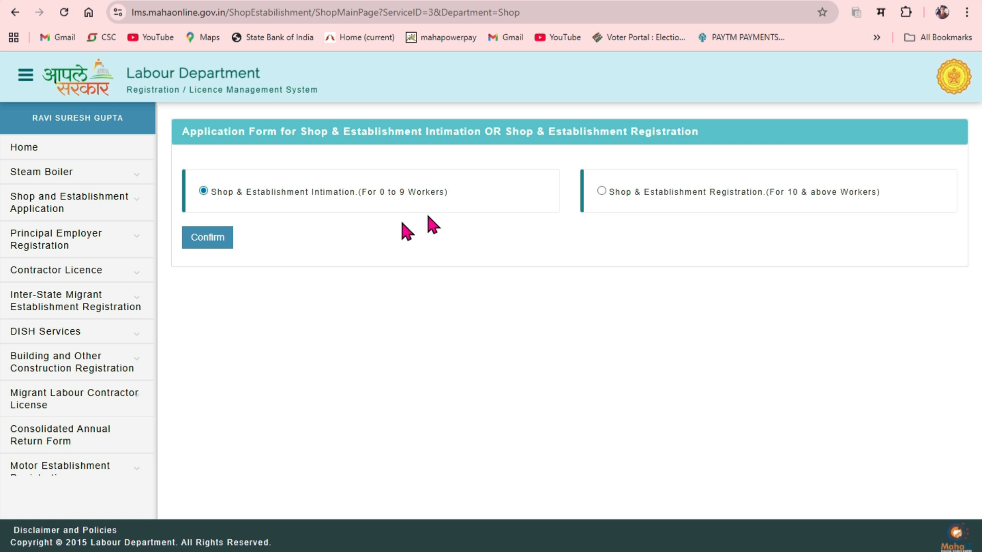
{"action": "left_click", "coordinate": [208, 237]}
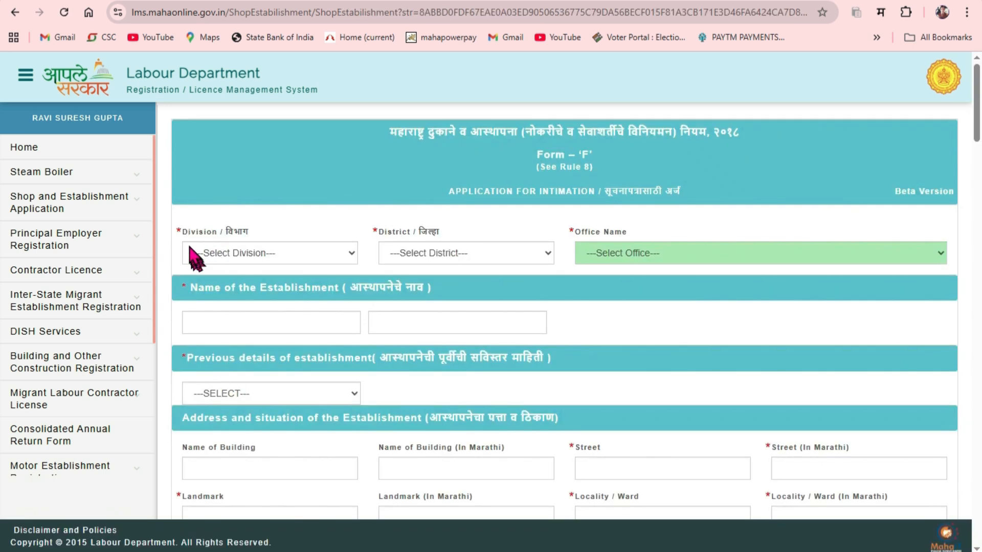
Set Division Konkan, District Thane and the Kalyan Assistant Commissioner of Labour office
{"action": "left_click", "coordinate": [255, 255]}
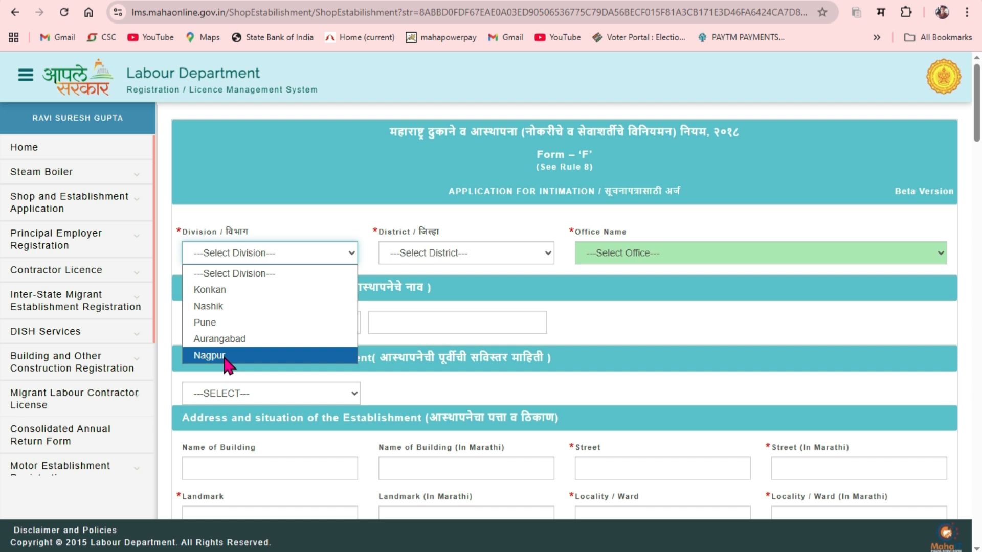
{"action": "left_click", "coordinate": [220, 290]}
{"action": "left_click", "coordinate": [453, 254]}
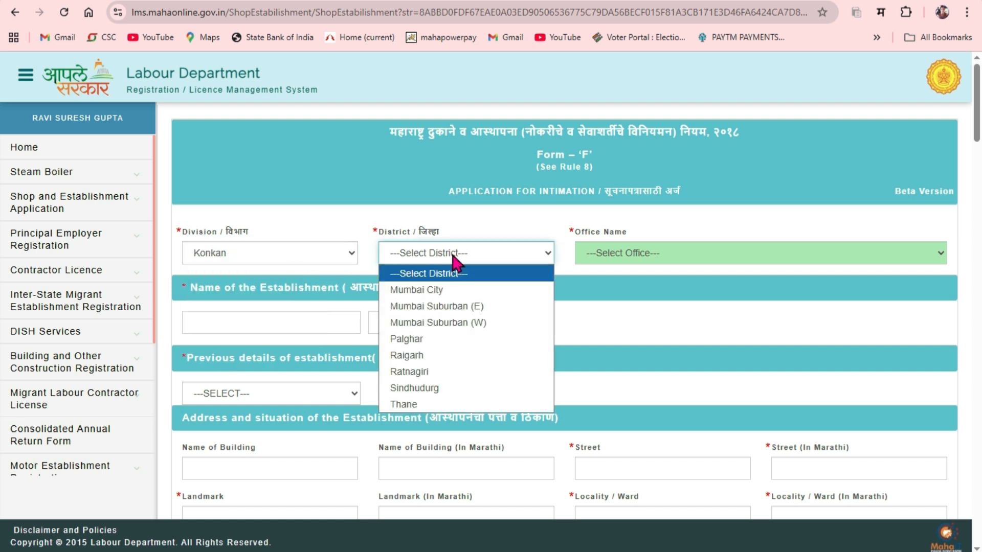
{"action": "left_click", "coordinate": [417, 404]}
{"action": "left_click", "coordinate": [639, 254]}
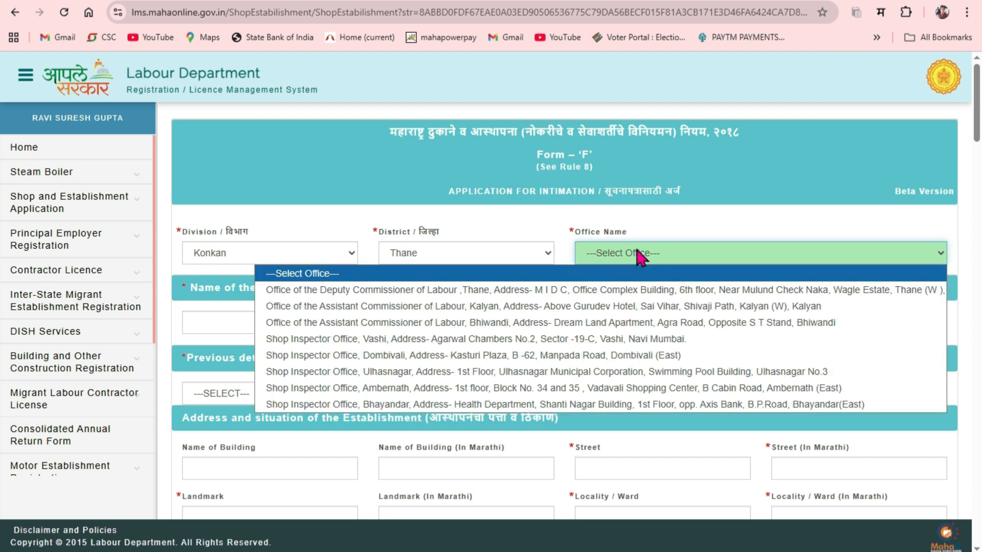
{"action": "left_click", "coordinate": [635, 307]}
Enter establishment name 'RAVI ENTERPRISES PVT LTD' and open the previous-details options
{"action": "left_click", "coordinate": [295, 321]}
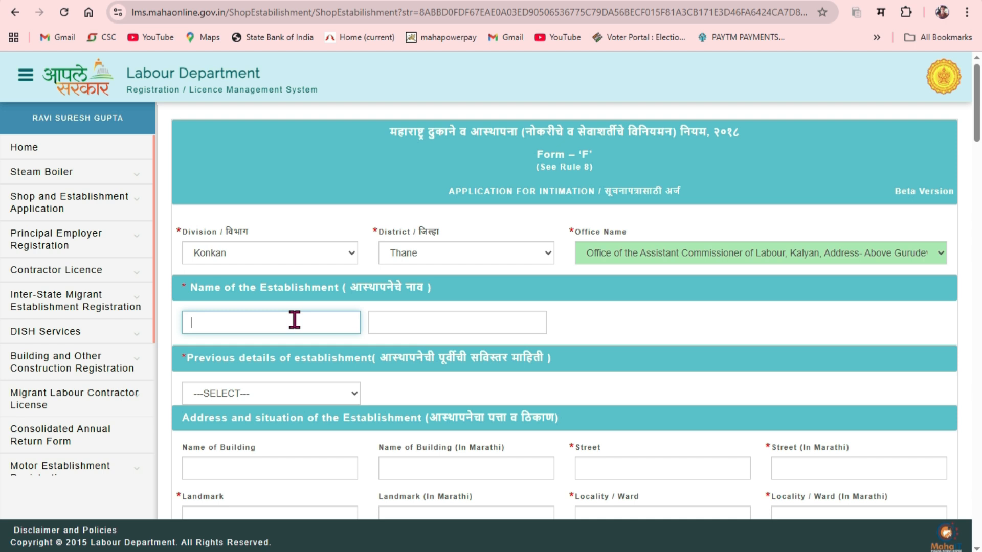
{"action": "type", "text": "RAVI ENTERPRISES PVT LTD"}
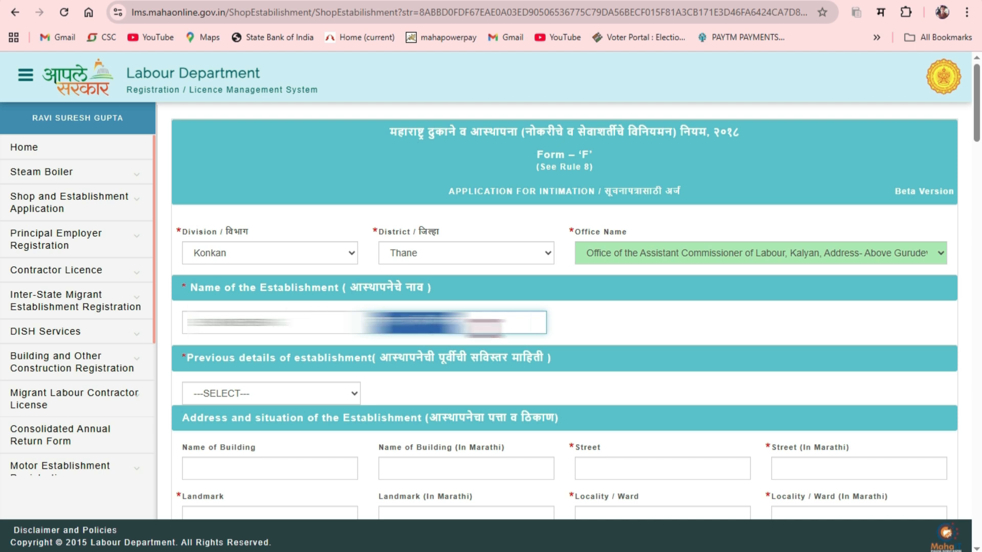
{"action": "key", "text": "Tab"}
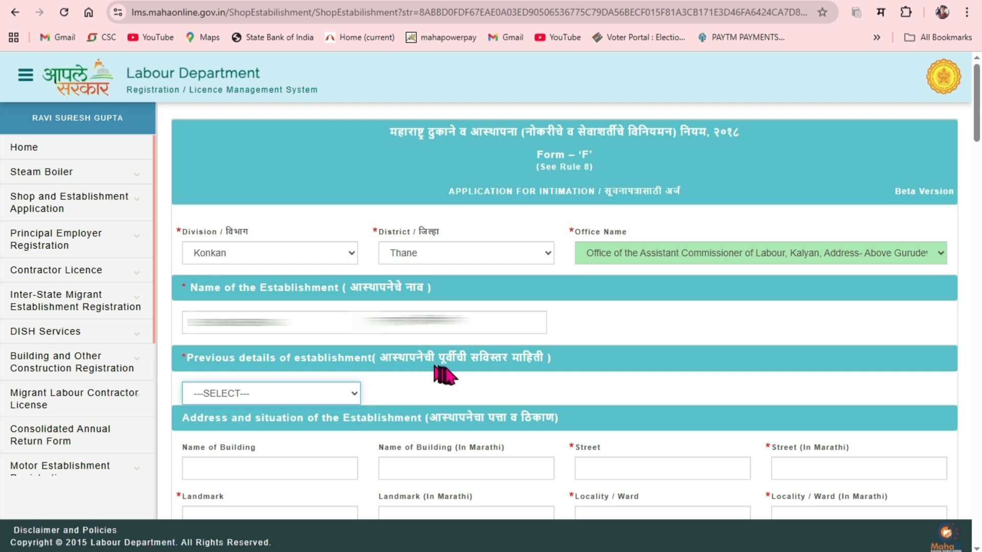
{"action": "left_click", "coordinate": [343, 393]}
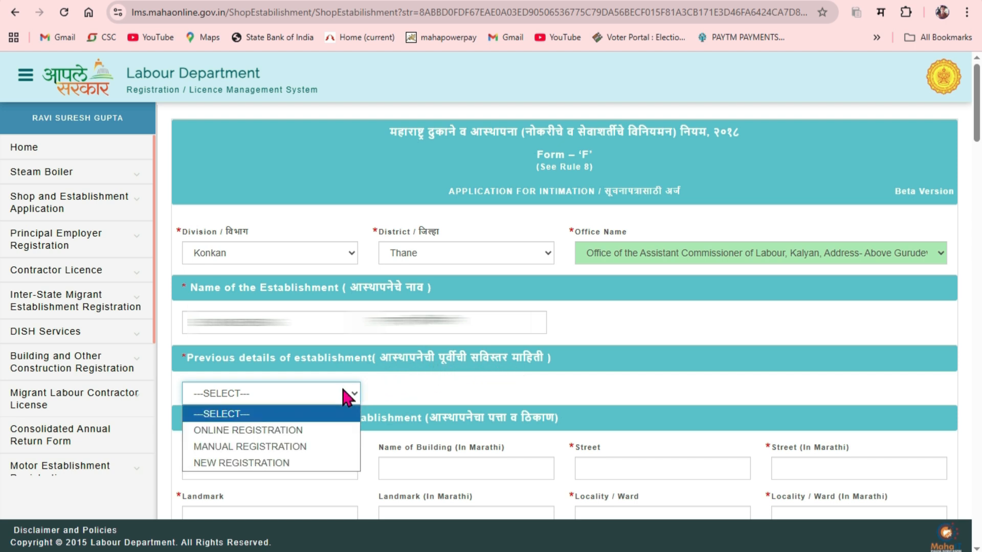
Mark NEW REGISTRATION and enter address 'Shop No 1 Ground Floor', 'Main Road', landmark 'Near Bus Stand'
{"action": "left_click", "coordinate": [277, 462]}
{"action": "scroll", "coordinate": [277, 460], "scroll_direction": "down", "scroll_amount": 5}
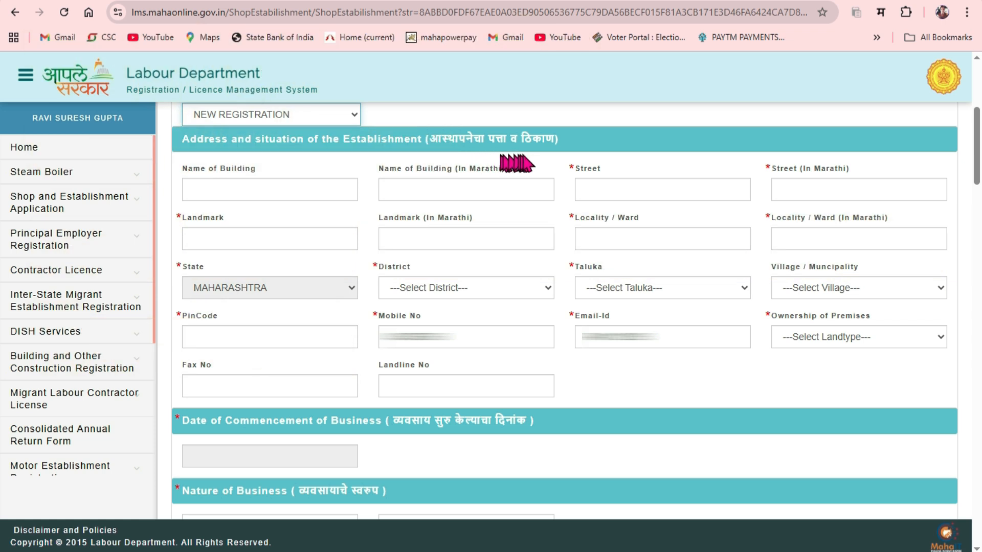
{"action": "left_click", "coordinate": [275, 192]}
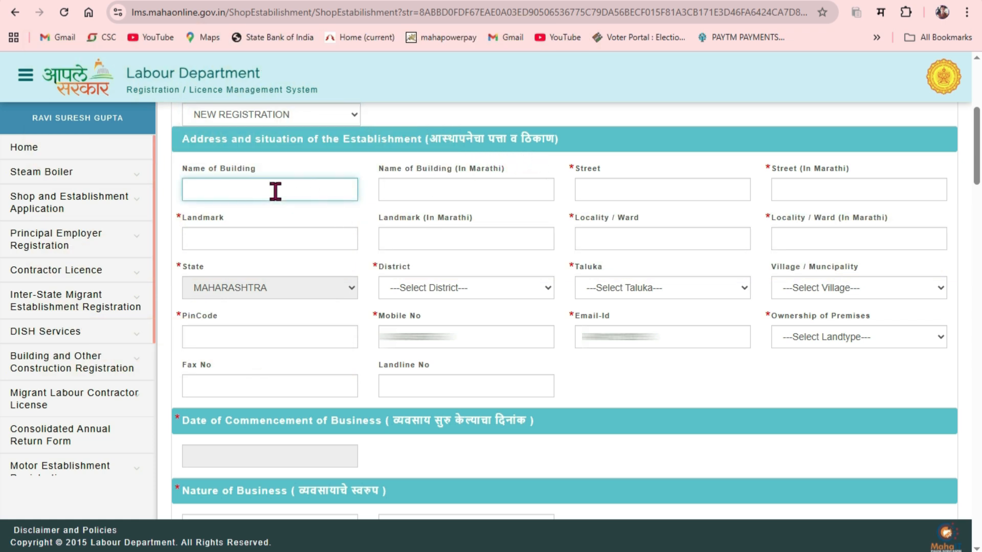
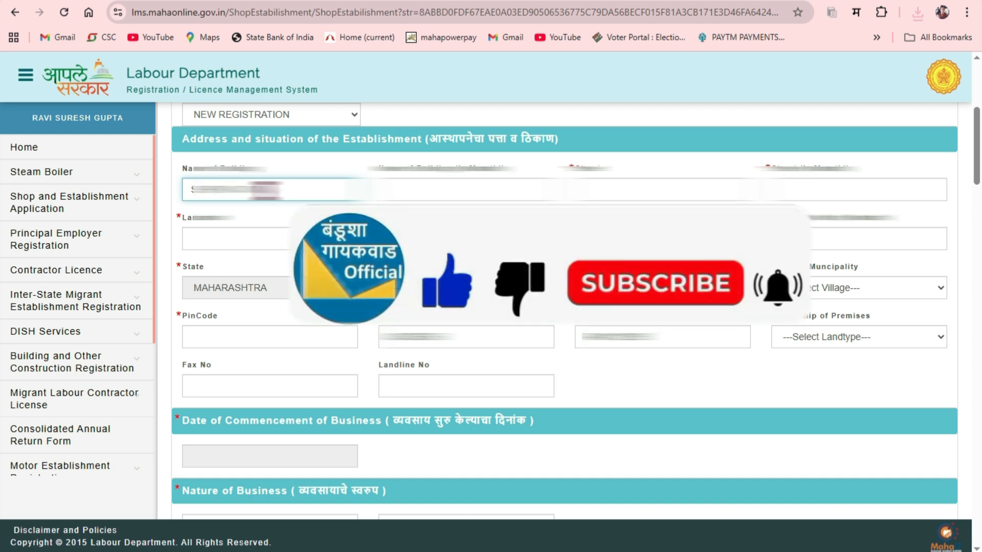
{"action": "key", "text": "Tab"}
{"action": "key", "text": "Tab"}
{"action": "key", "text": "Tab"}
{"action": "key", "text": "Tab"}
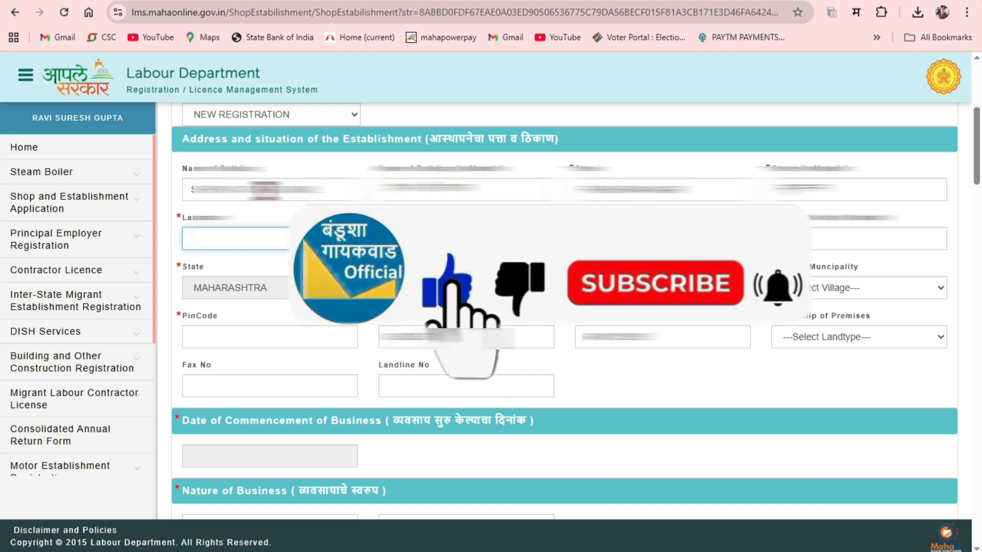
{"action": "key", "text": "Tab"}
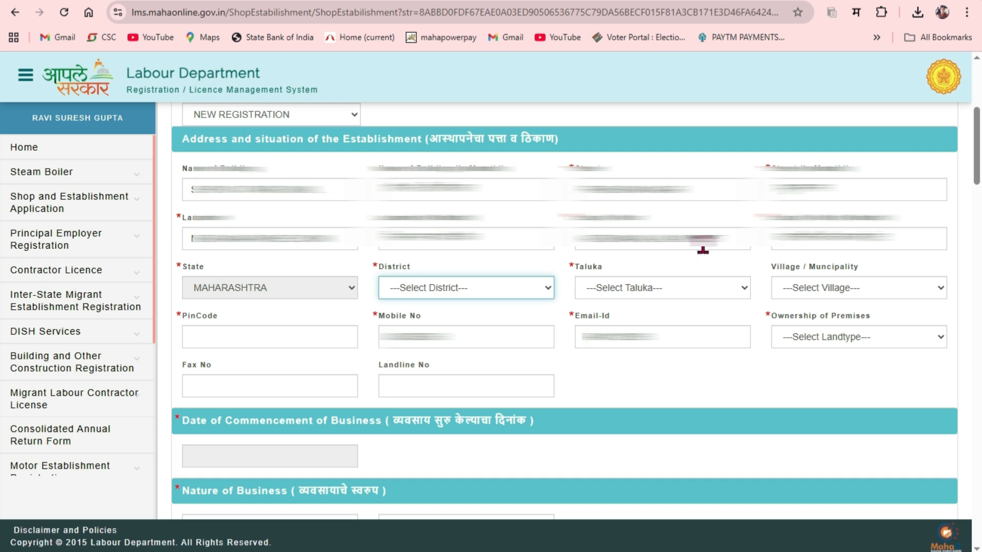
Set the address district to Thane, taluka to Kalyan, and PIN code 421306
{"action": "left_click", "coordinate": [452, 297]}
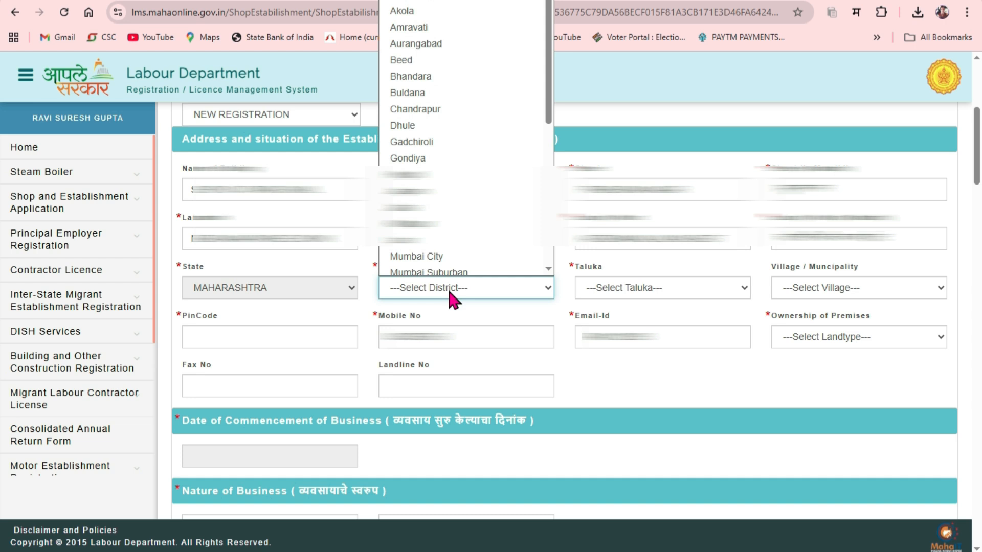
{"action": "key", "text": "t"}
{"action": "key", "text": "Return"}
{"action": "left_click", "coordinate": [645, 289]}
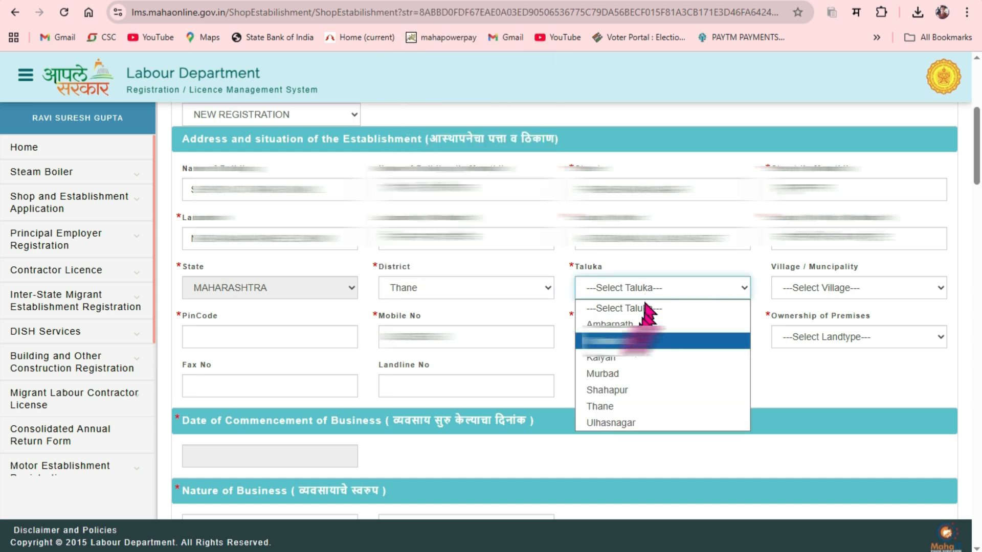
{"action": "left_click", "coordinate": [621, 361]}
{"action": "left_click", "coordinate": [261, 336]}
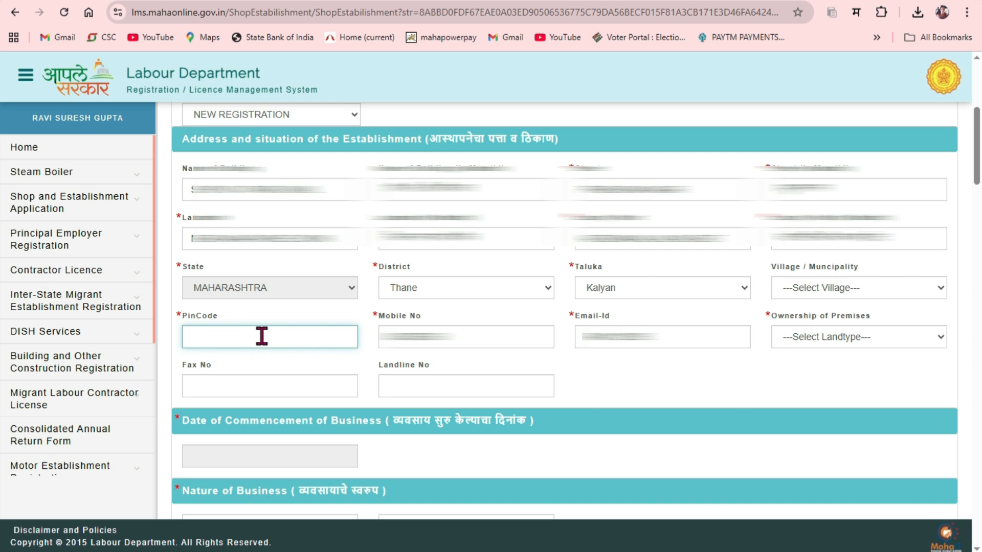
{"action": "type", "text": "421306"}
{"action": "key", "text": "Tab"}
{"action": "key", "text": "Tab"}
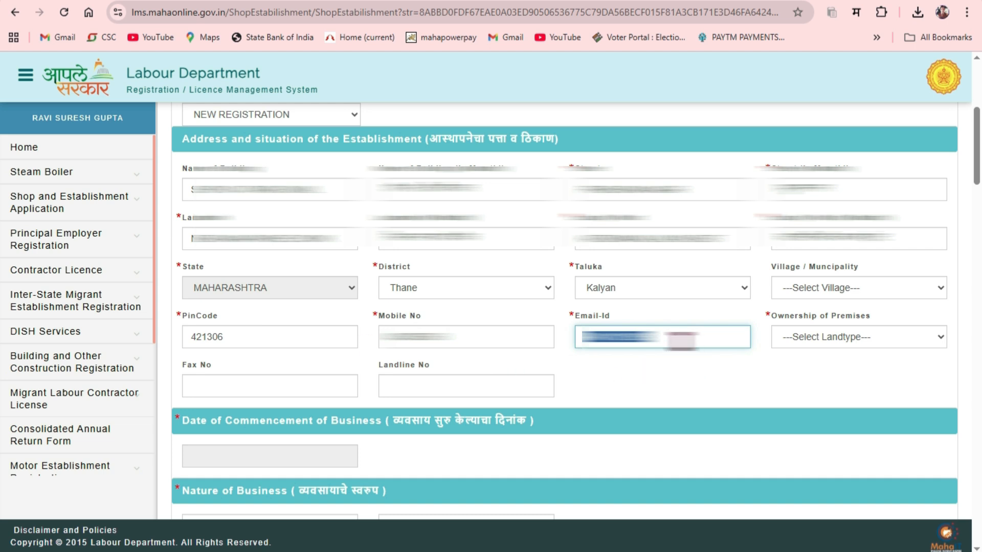
Clear and re-enter the establishment's e-mail, and set Ownership of Premises to RENTAL
{"action": "left_click", "coordinate": [681, 339]}
{"action": "key", "text": "ctrl+a"}
{"action": "key", "text": "BackSpace"}
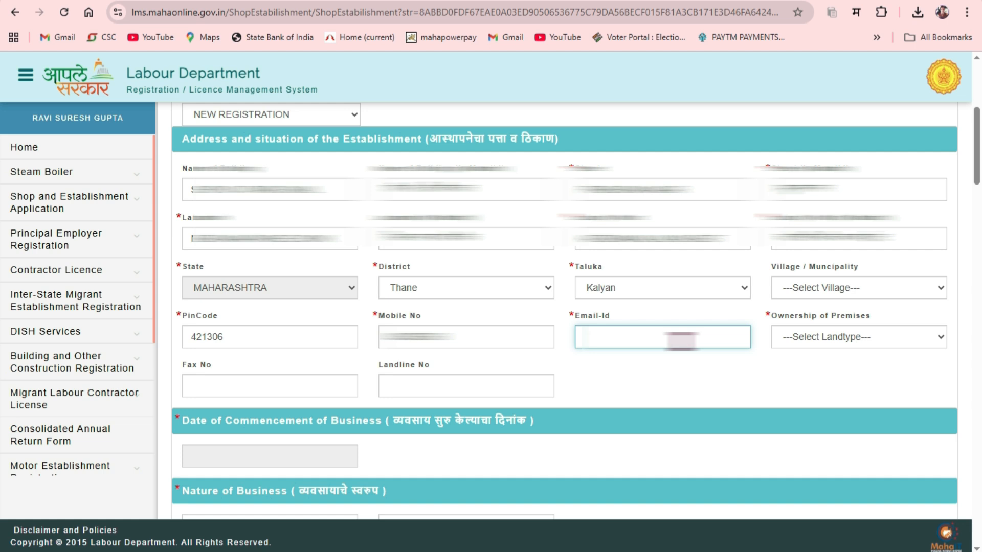
{"action": "key", "text": "Tab"}
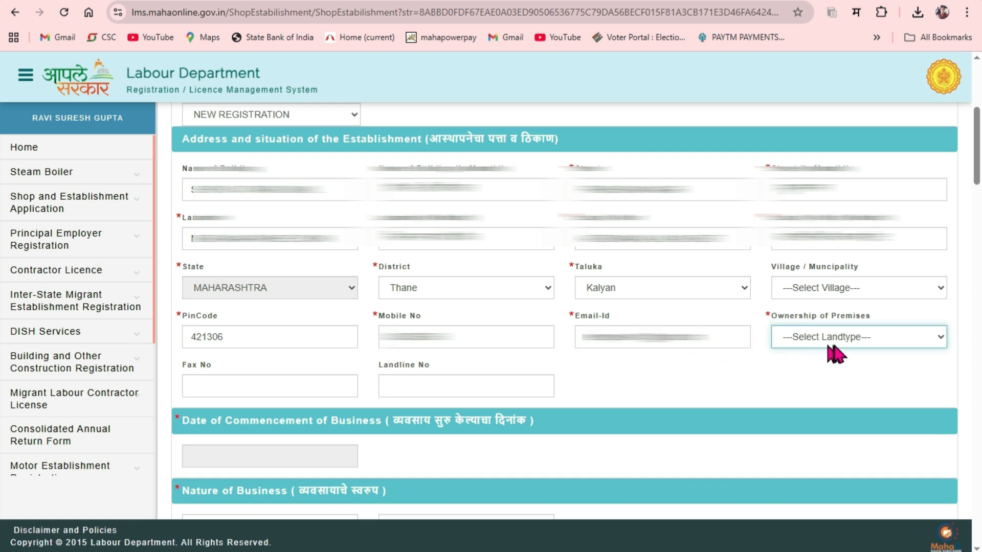
{"action": "left_click", "coordinate": [839, 338]}
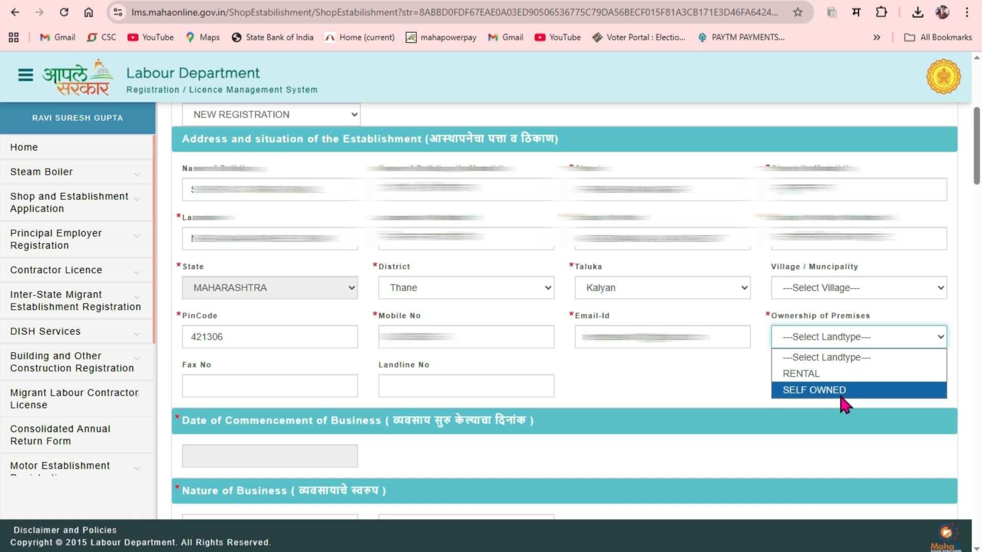
{"action": "left_click", "coordinate": [801, 373]}
{"action": "scroll", "coordinate": [497, 290], "scroll_direction": "down", "scroll_amount": 4}
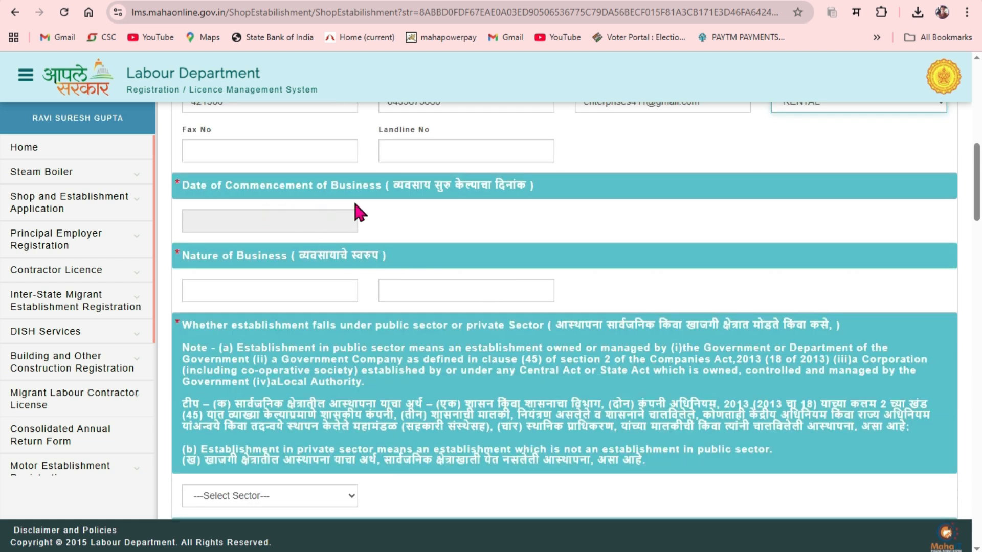
Set the business commencement date to 01/01/2018 using the datepicker
{"action": "left_click", "coordinate": [329, 223]}
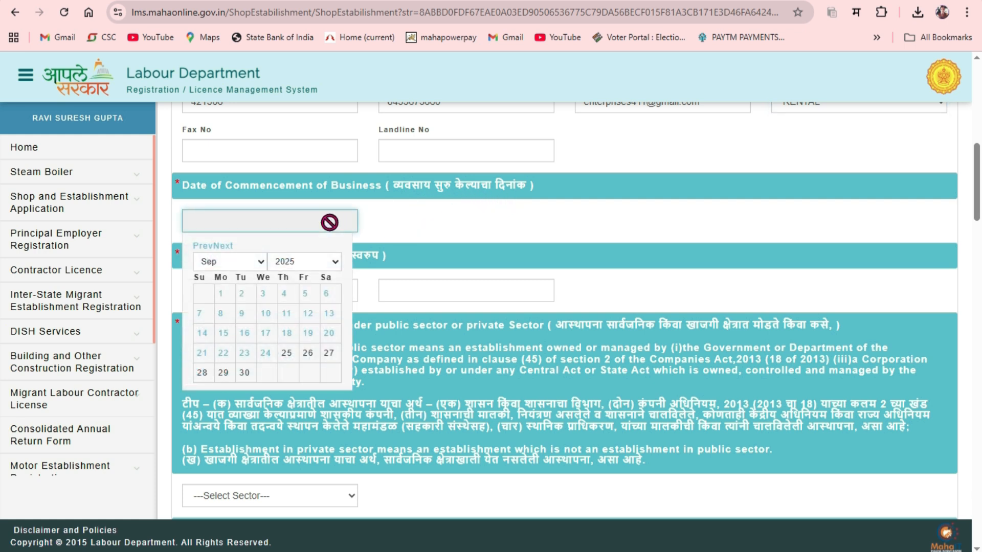
{"action": "left_click", "coordinate": [333, 261]}
{"action": "left_click", "coordinate": [296, 291]}
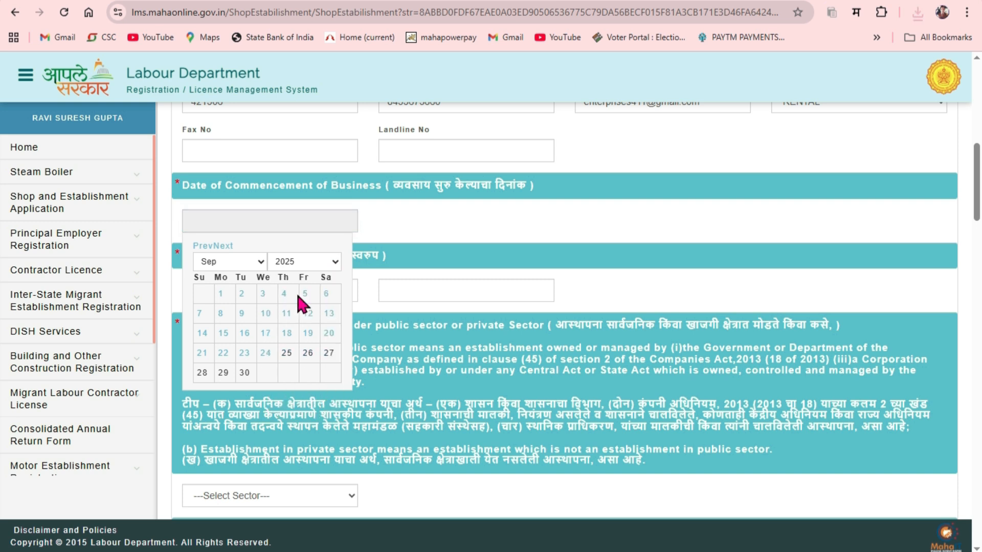
{"action": "left_click", "coordinate": [262, 265]}
{"action": "left_click", "coordinate": [221, 281]}
{"action": "left_click", "coordinate": [221, 293]}
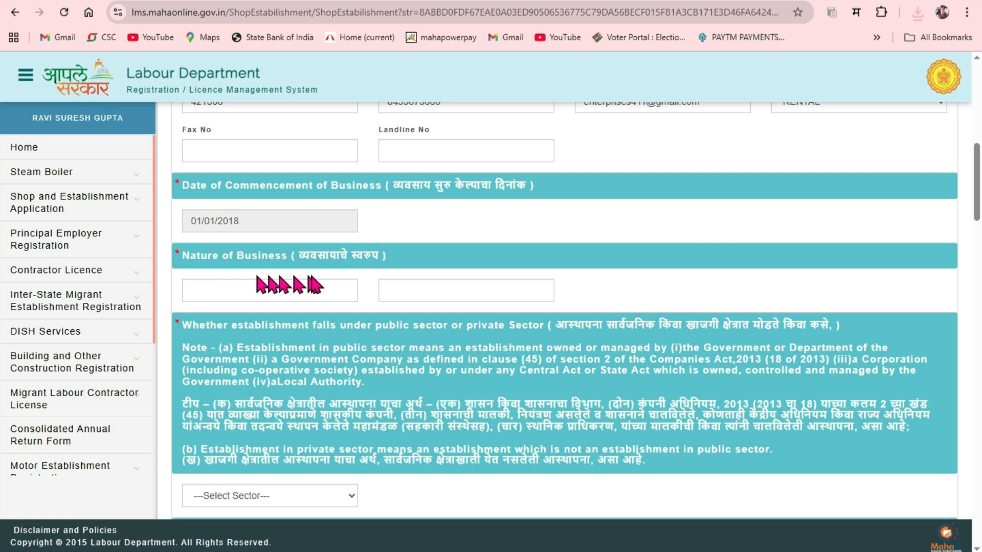
Fill in the Nature of Business in both the English and Marathi boxes
{"action": "left_click", "coordinate": [248, 295]}
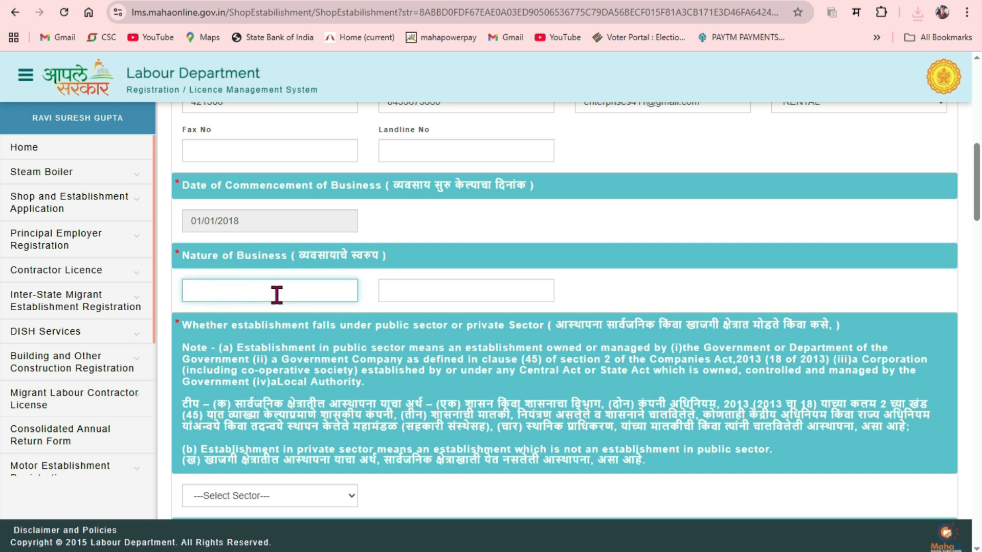
{"action": "key", "text": "ctrl+v"}
{"action": "key", "text": "Tab"}
{"action": "key", "text": "Tab"}
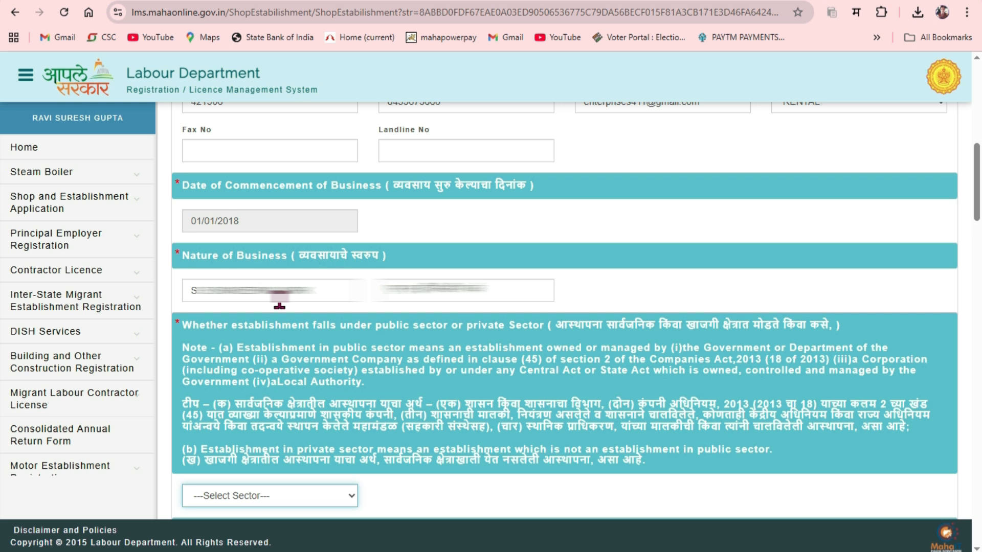
Set the establishment sector to PRIVATE
{"action": "scroll", "coordinate": [340, 508], "scroll_direction": "down", "scroll_amount": 2}
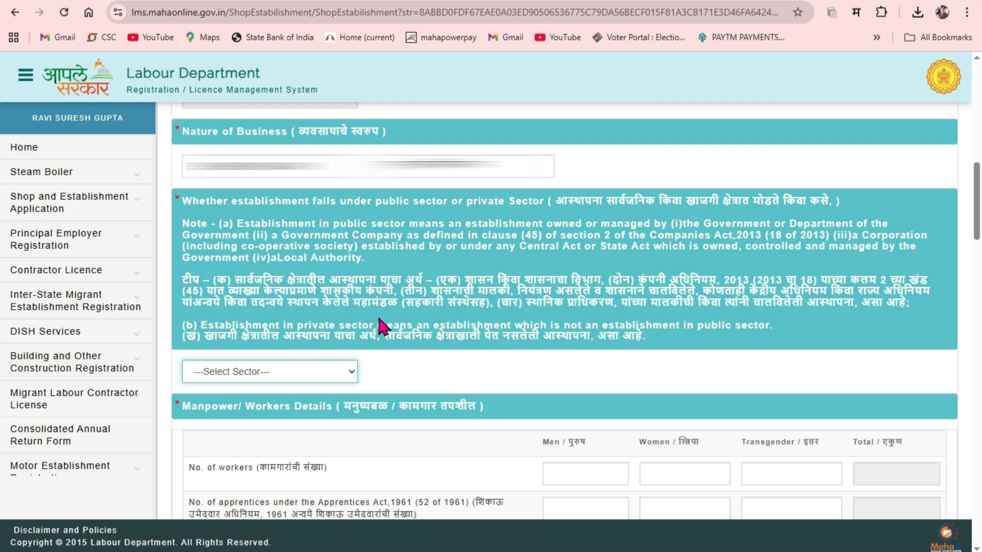
{"action": "left_click", "coordinate": [235, 373]}
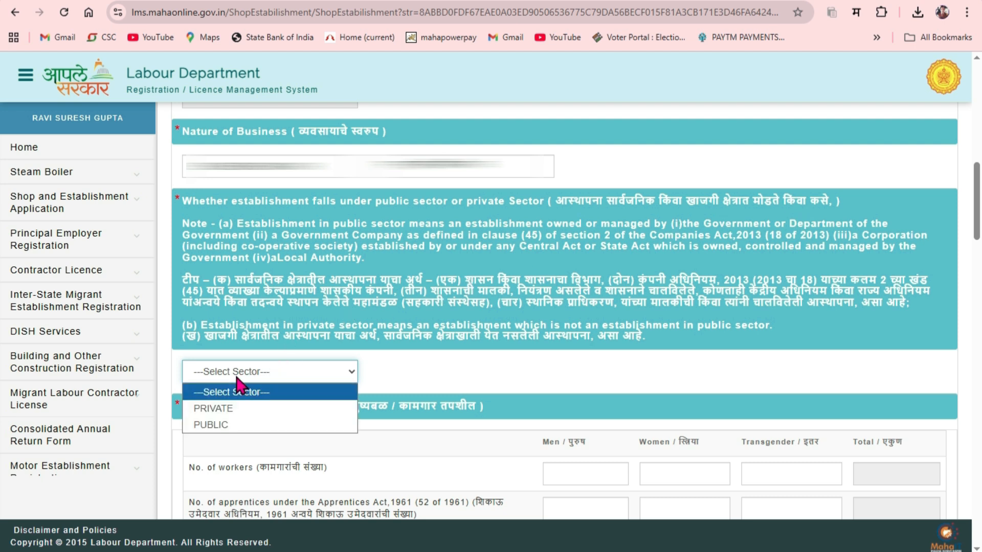
{"action": "left_click", "coordinate": [229, 409]}
{"action": "scroll", "coordinate": [974, 279], "scroll_direction": "down", "scroll_amount": 5}
{"action": "scroll", "coordinate": [971, 267], "scroll_direction": "up", "scroll_amount": 1}
{"action": "scroll", "coordinate": [971, 268], "scroll_direction": "down", "scroll_amount": 1}
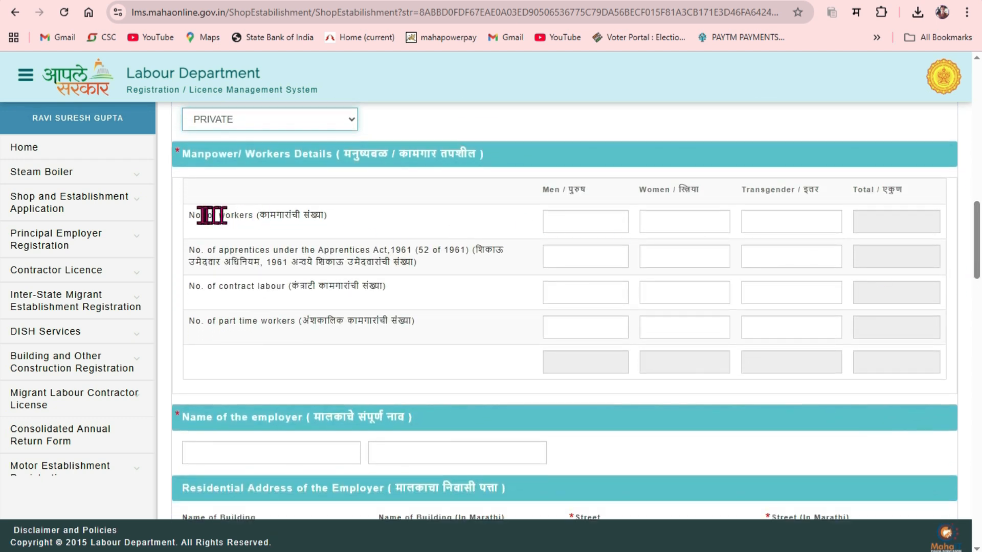
Enter 5 male workers and 0 for the other worker counts, then fill in the employer's name
{"action": "left_click", "coordinate": [587, 221]}
{"action": "type", "text": "5"}
{"action": "key", "text": "Tab"}
{"action": "type", "text": "0"}
{"action": "key", "text": "Tab"}
{"action": "type", "text": "0"}
{"action": "key", "text": "Tab"}
{"action": "key", "text": "Tab"}
{"action": "key", "text": "Tab"}
{"action": "key", "text": "Tab"}
{"action": "key", "text": "Tab"}
{"action": "key", "text": "Tab"}
{"action": "key", "text": "Tab"}
{"action": "key", "text": "Tab"}
{"action": "key", "text": "Tab"}
{"action": "key", "text": "Tab"}
{"action": "key", "text": "Tab"}
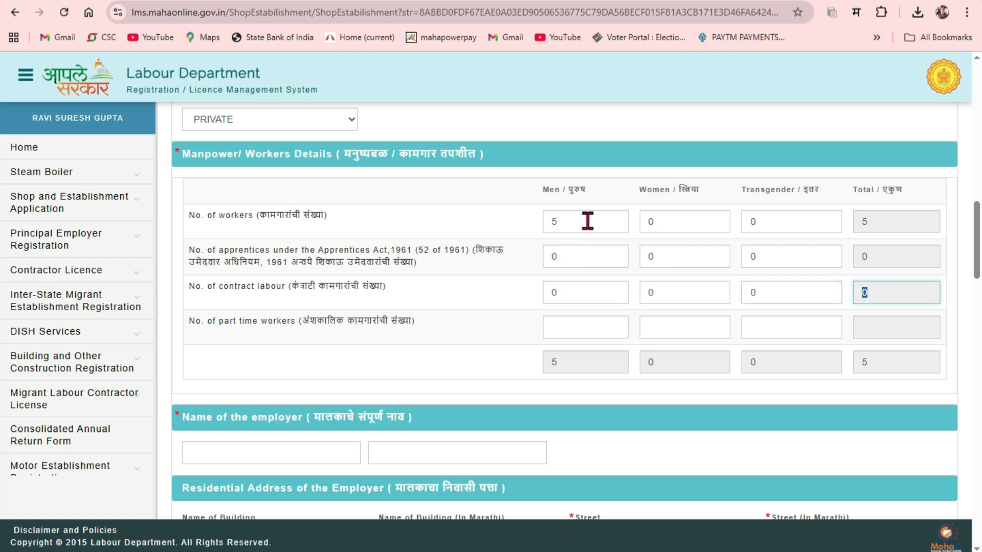
{"action": "key", "text": "Tab"}
{"action": "key", "text": "Tab"}
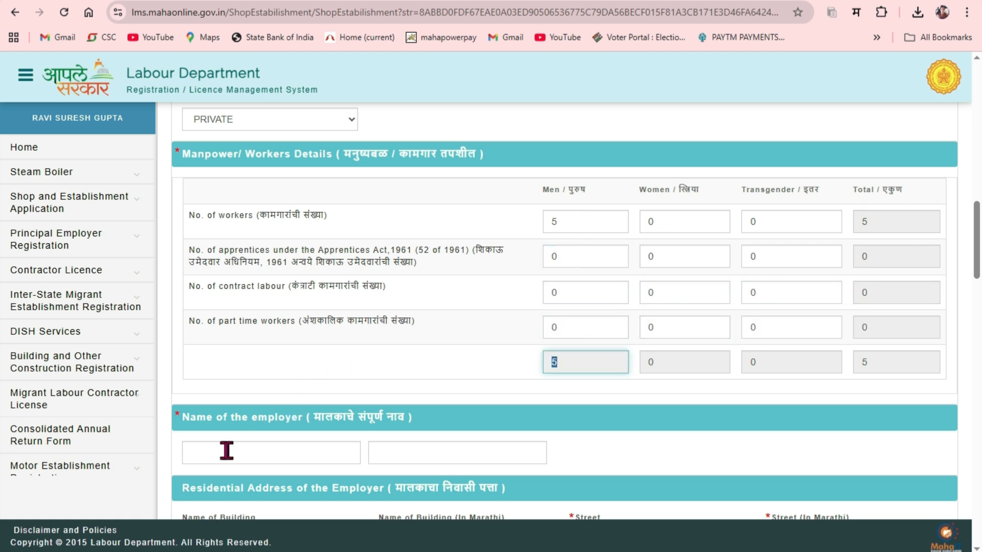
{"action": "left_click", "coordinate": [288, 456]}
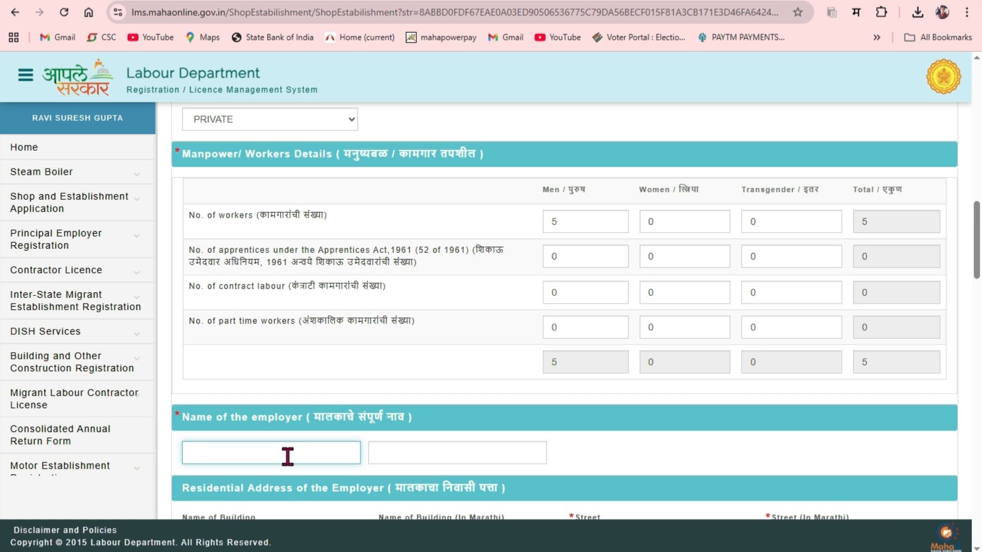
{"action": "key", "text": "Tab"}
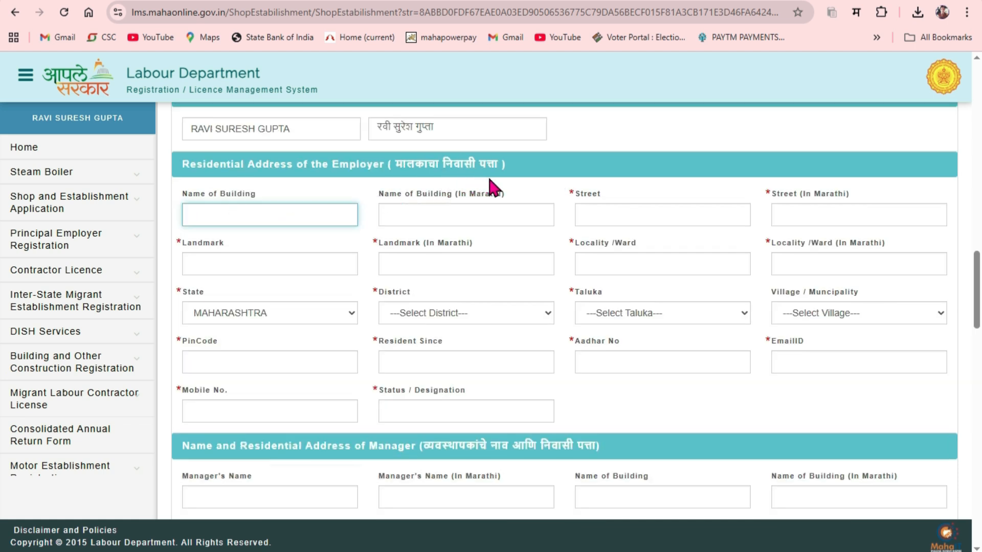
Fill the employer's address with district Thane, taluka Kalyan, PIN, resident since 1993, and Aadhaar number
{"action": "left_click", "coordinate": [413, 311]}
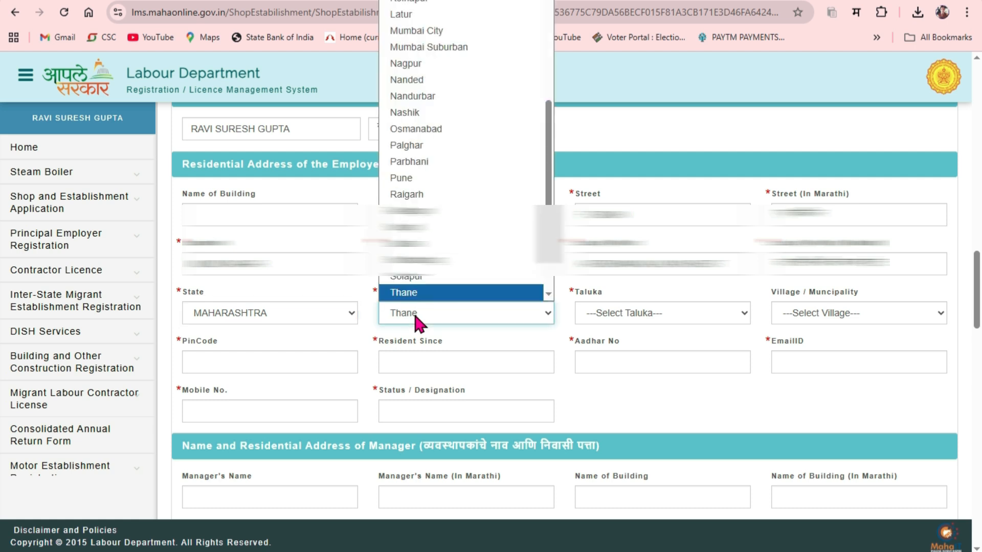
{"action": "key", "text": "Return"}
{"action": "key", "text": "Tab"}
{"action": "left_click", "coordinate": [631, 317]}
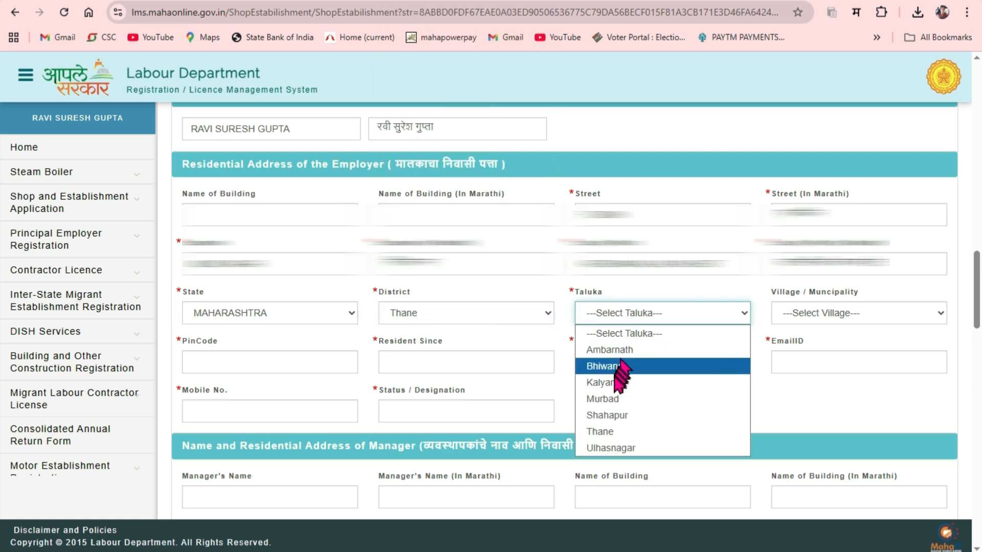
{"action": "key", "text": "Escape"}
{"action": "key", "text": "Down"}
{"action": "key", "text": "Down"}
{"action": "left_click", "coordinate": [253, 356]}
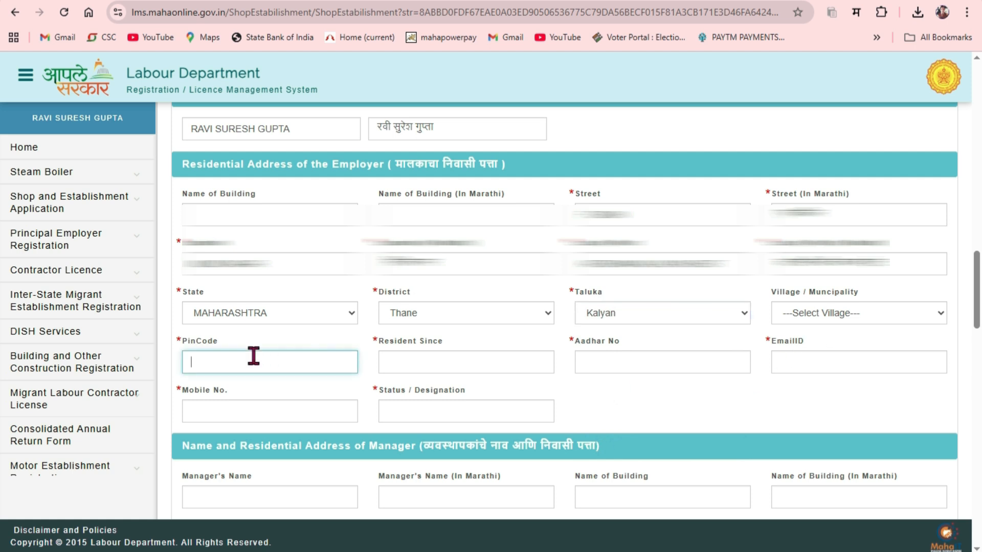
{"action": "key", "text": "Tab"}
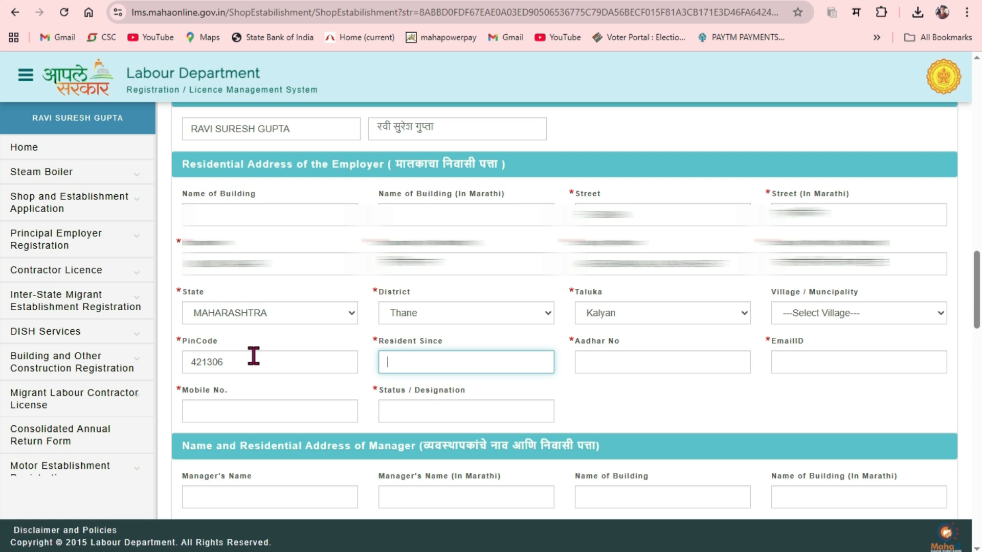
{"action": "type", "text": "1993"}
{"action": "left_click", "coordinate": [618, 369]}
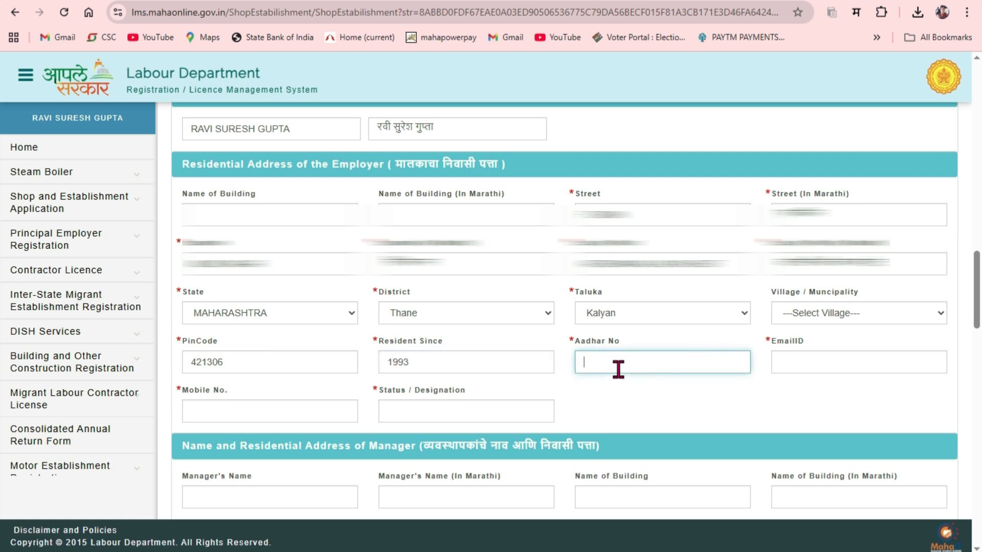
{"action": "key", "text": "ctrl+v"}
Enter the employer's e-mail address and mobile number, and set the designation to PROPRIETOR
{"action": "left_click", "coordinate": [824, 365]}
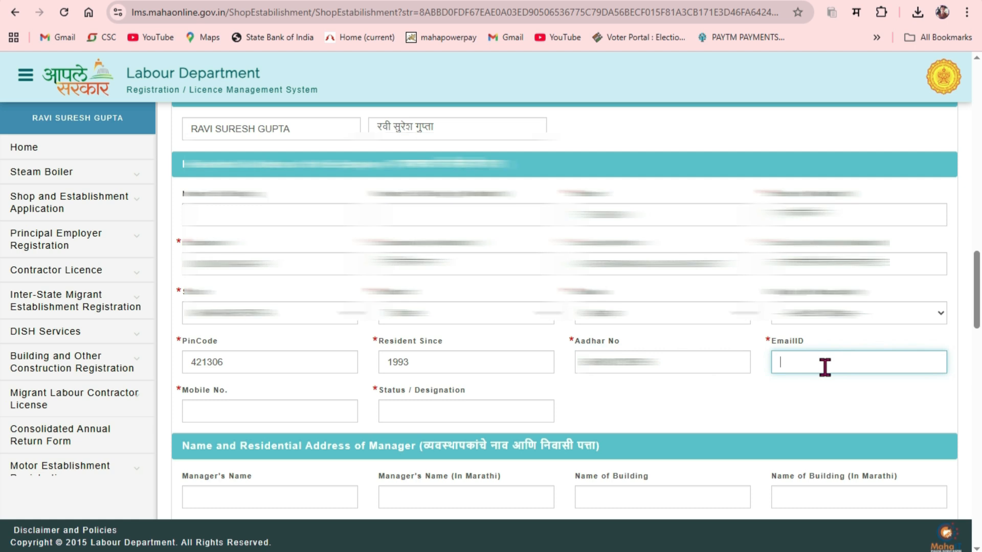
{"action": "key", "text": "ctrl+v"}
{"action": "scroll", "coordinate": [824, 367], "scroll_direction": "down", "scroll_amount": 2}
{"action": "left_click", "coordinate": [196, 339]}
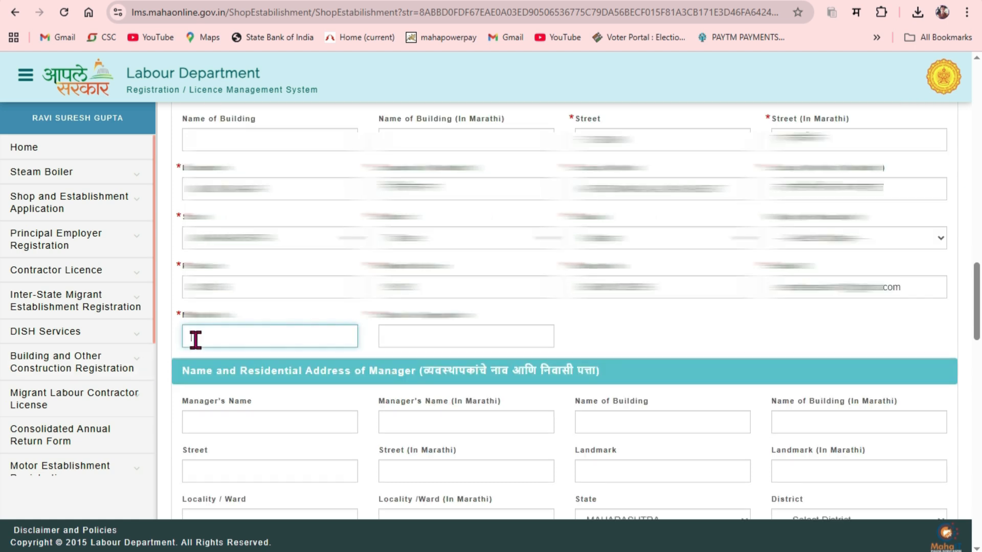
{"action": "key", "text": "ctrl+v"}
{"action": "key", "text": "Tab"}
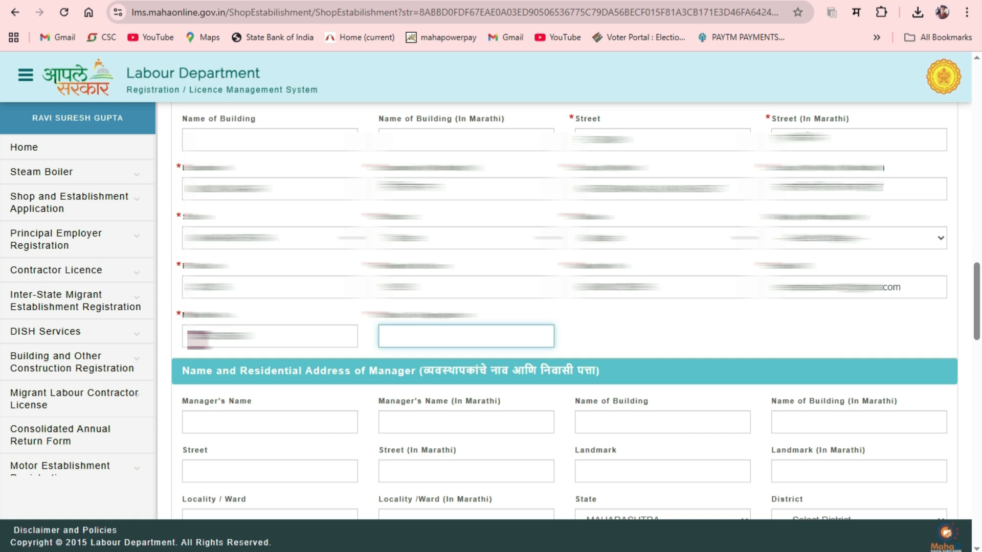
{"action": "type", "text": "PROPRIETOR"}
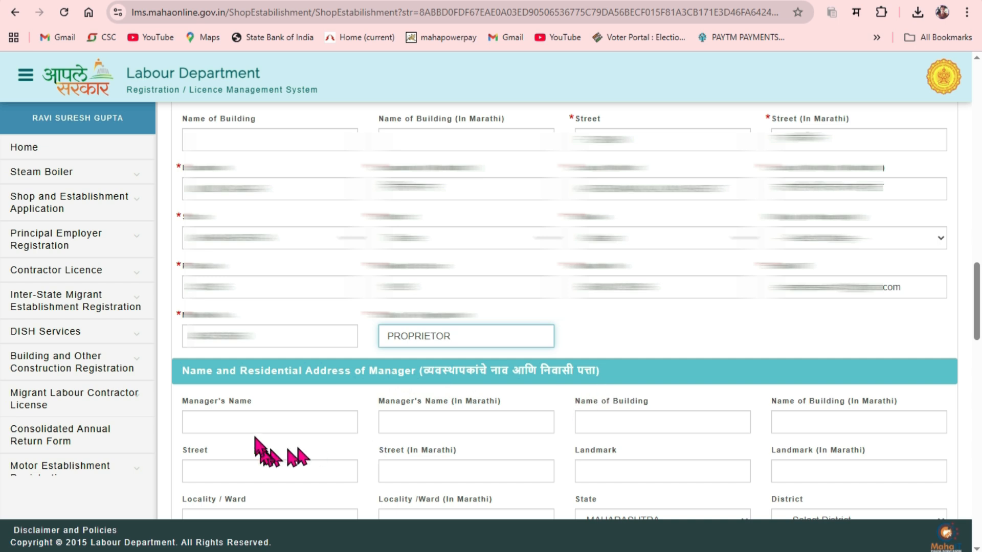
Set the establishment category to ESTABLISHMENT and the type to FABRICATION WORK
{"action": "left_click_drag", "start_coordinate": [977, 337], "coordinate": [898, 405]}
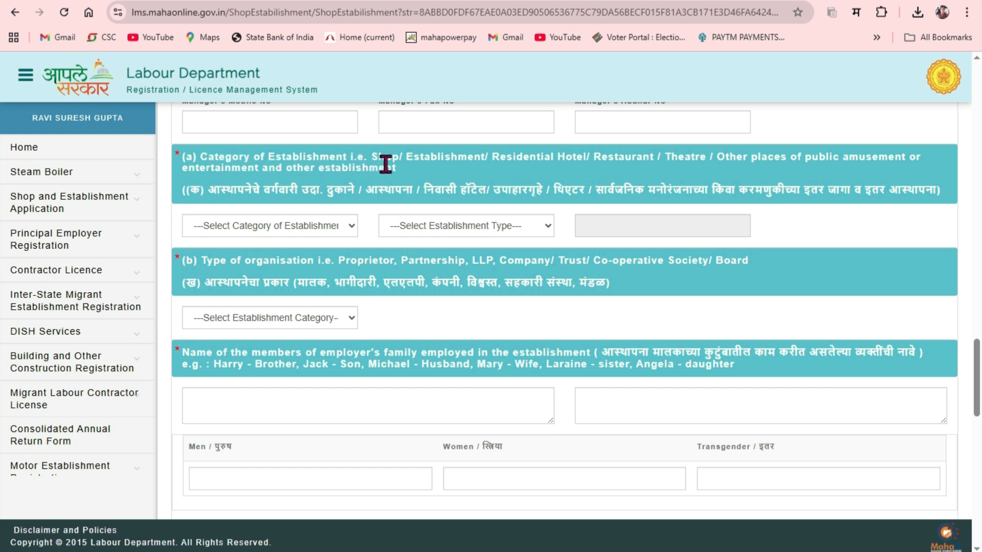
{"action": "left_click", "coordinate": [341, 236]}
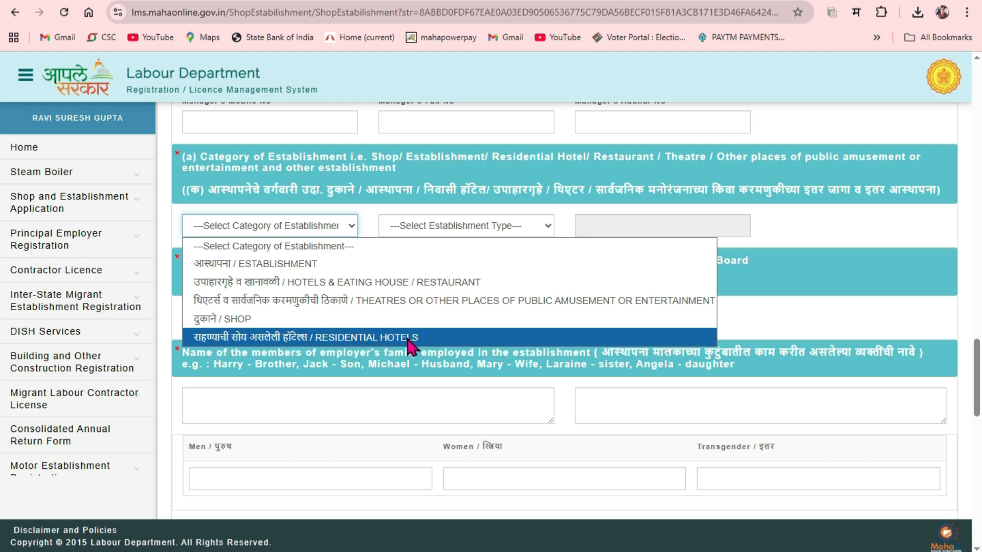
{"action": "left_click", "coordinate": [306, 262]}
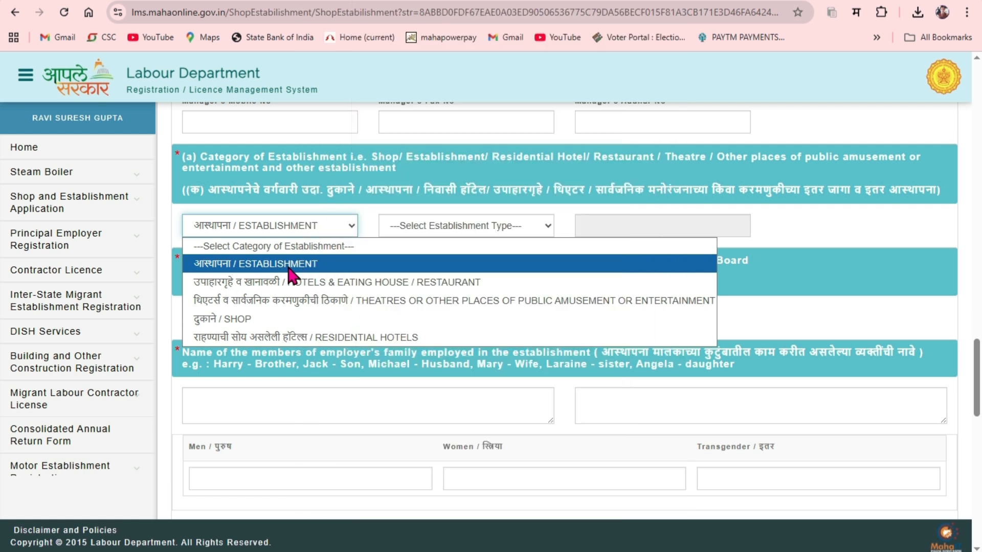
{"action": "left_click", "coordinate": [289, 265]}
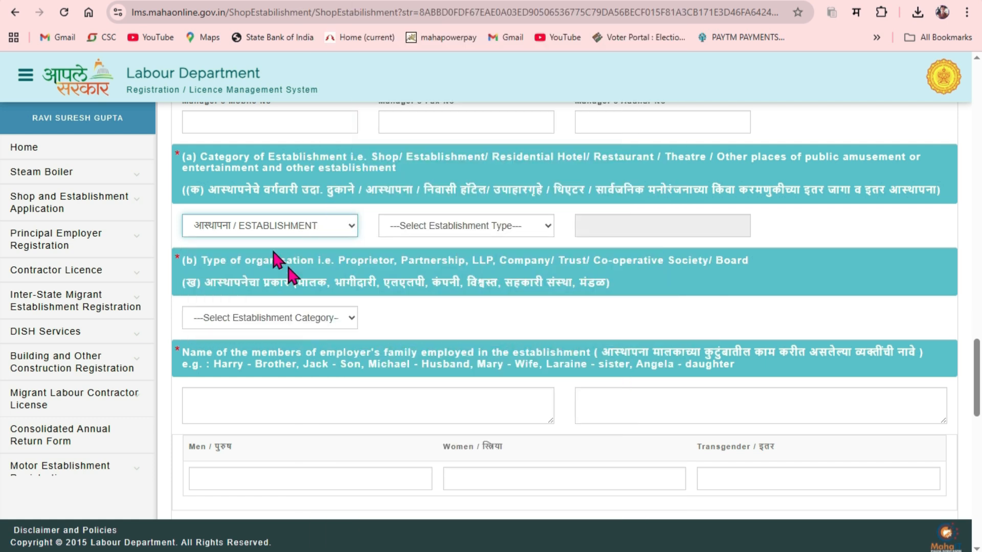
{"action": "left_click", "coordinate": [445, 226]}
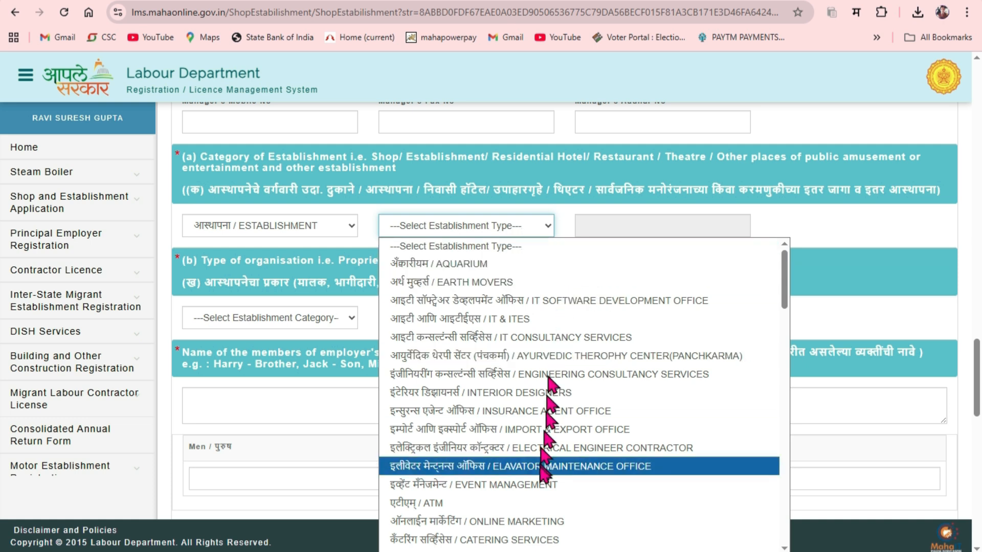
{"action": "left_click_drag", "start_coordinate": [785, 297], "coordinate": [782, 445]}
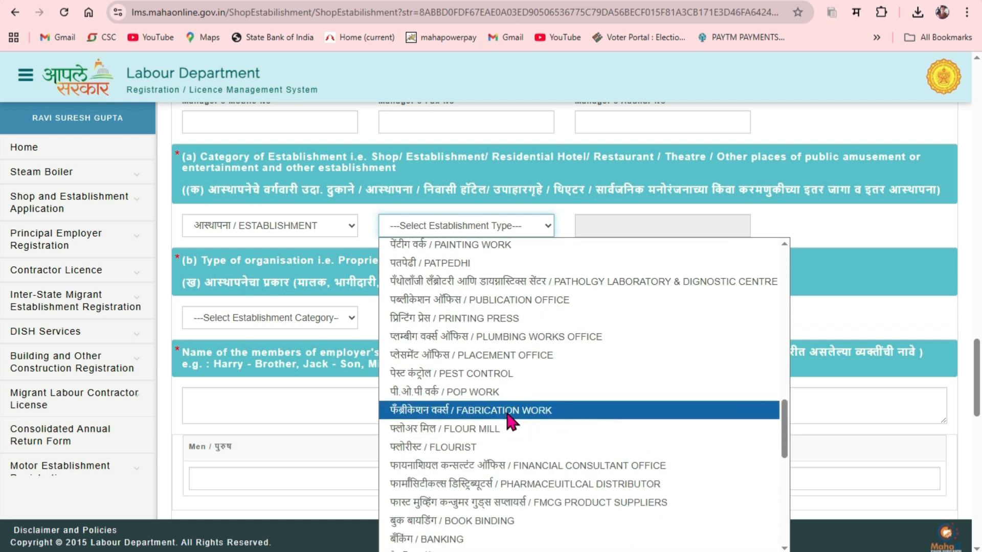
{"action": "left_click", "coordinate": [511, 411]}
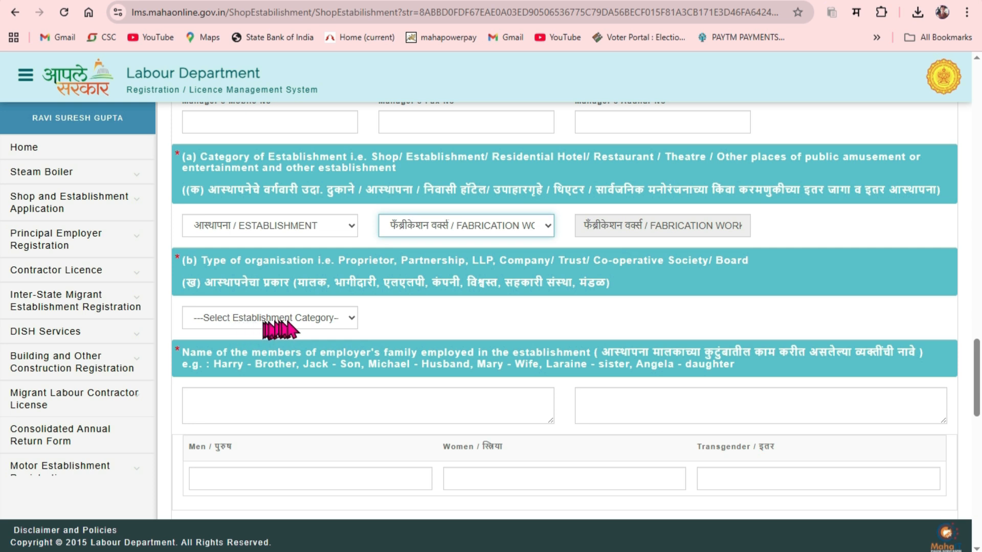
Choose SELF OWNERSHIP (PROPRIETARY) as organisation type and enter NA for family members
{"action": "left_click", "coordinate": [323, 319]}
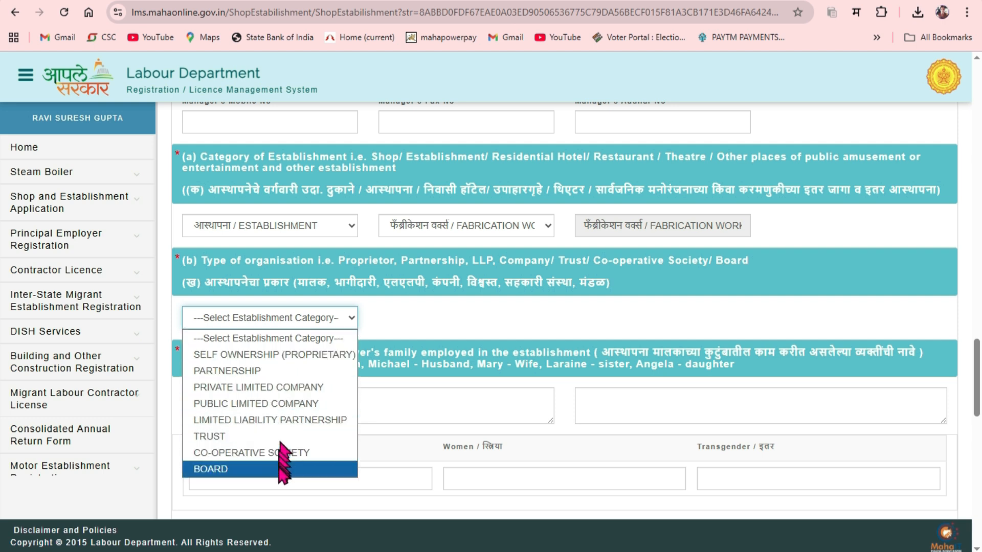
{"action": "left_click", "coordinate": [314, 360]}
{"action": "left_click", "coordinate": [225, 389]}
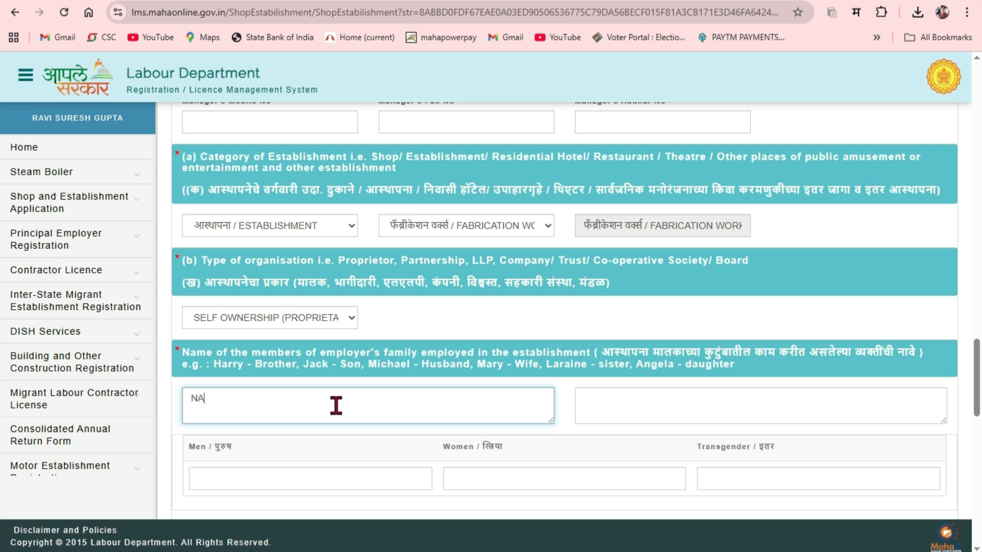
{"action": "key", "text": "Tab"}
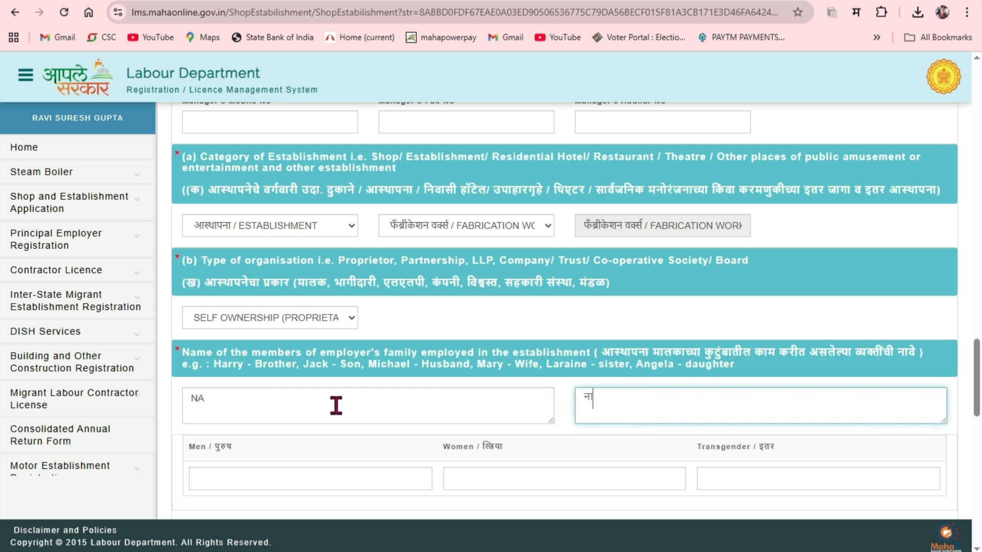
Enter 0 for the men, women and transgender counts
{"action": "left_click", "coordinate": [268, 481]}
{"action": "key", "text": "Tab"}
{"action": "type", "text": "0"}
{"action": "key", "text": "Tab"}
{"action": "type", "text": "0"}
{"action": "scroll", "coordinate": [268, 480], "scroll_direction": "down", "scroll_amount": 10}
Agree to the declaration, save Form 'F', and copy the issued Application ID
{"action": "left_click", "coordinate": [198, 317]}
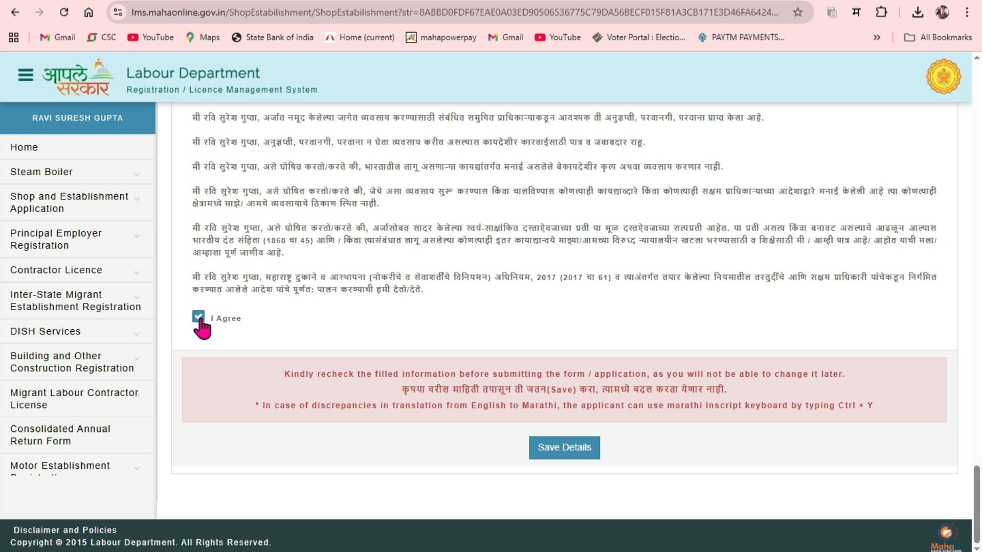
{"action": "left_click", "coordinate": [564, 448]}
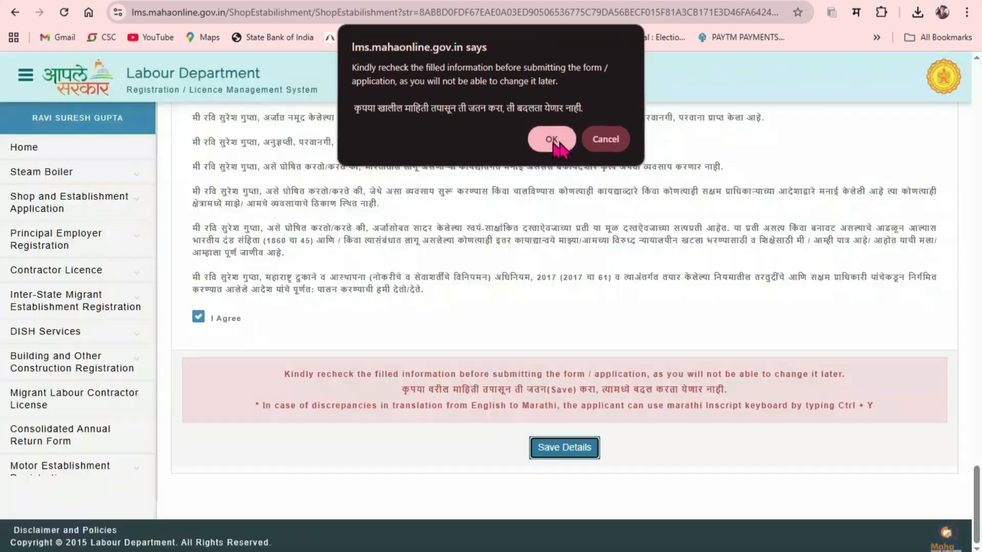
{"action": "left_click", "coordinate": [551, 140]}
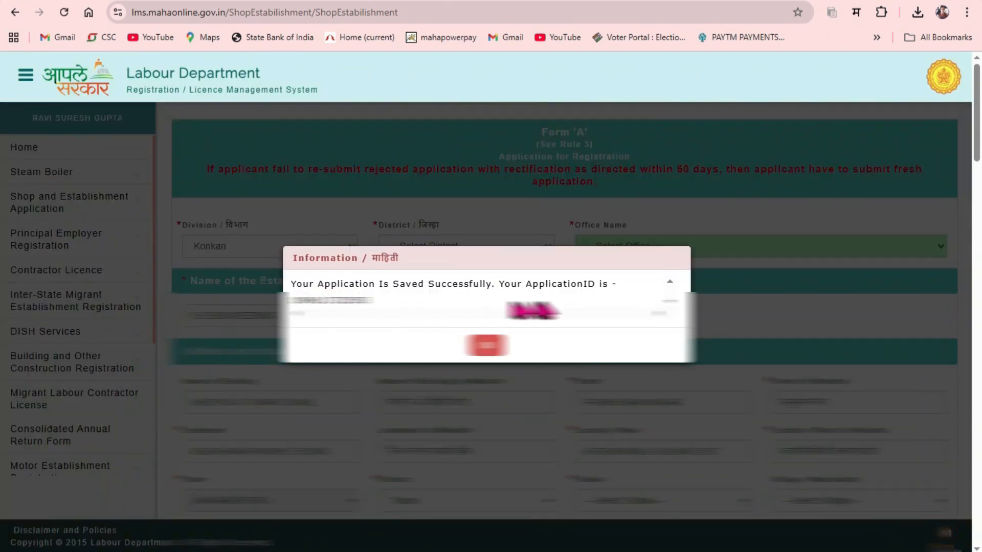
{"action": "double_click", "coordinate": [315, 302]}
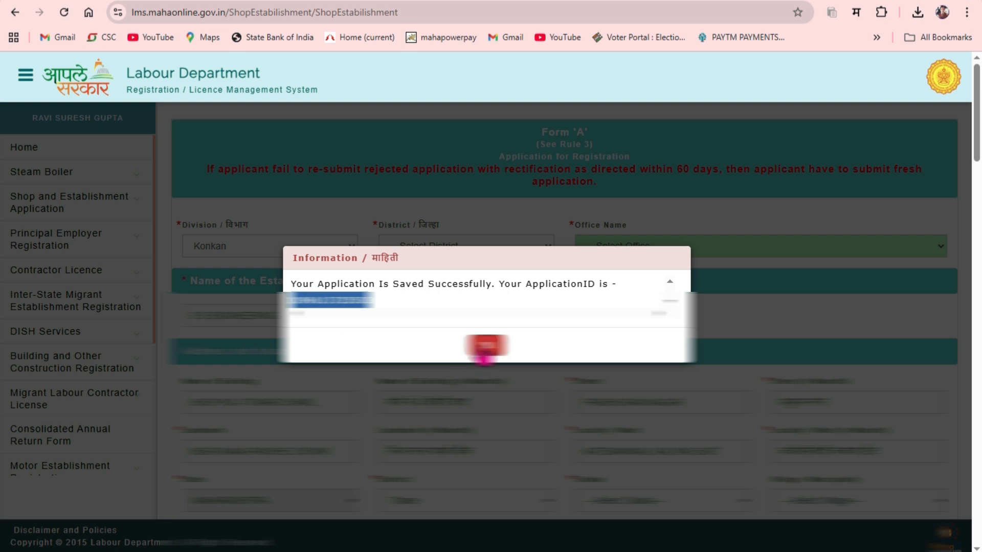
{"action": "left_click", "coordinate": [477, 348]}
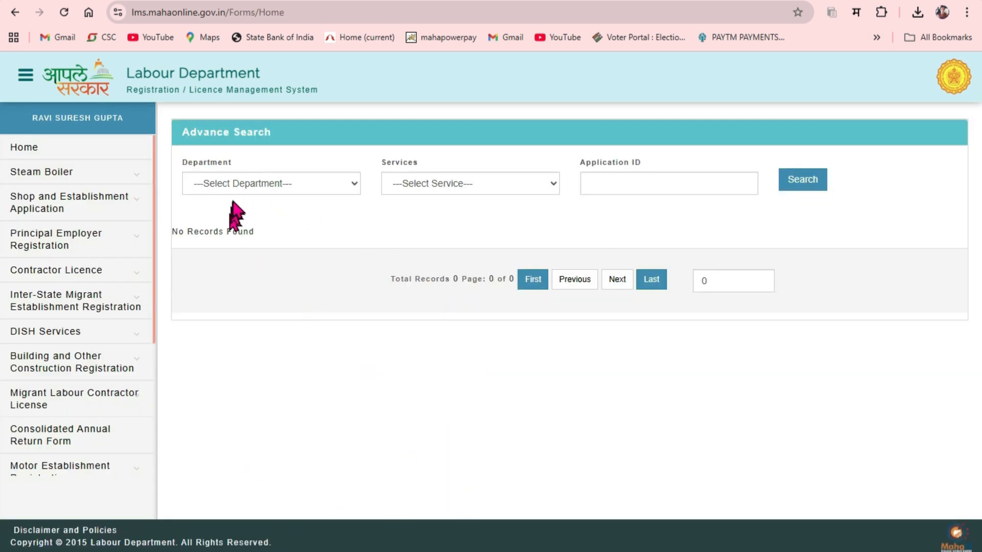
Search department SHOP, service Registration of Shop and Establishment, by the pasted Application ID
{"action": "left_click", "coordinate": [255, 189]}
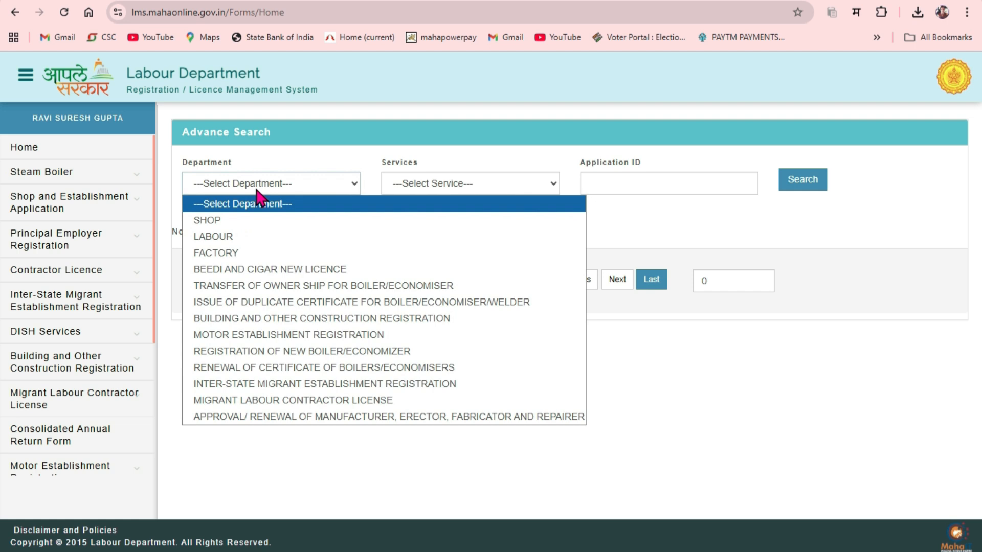
{"action": "left_click", "coordinate": [232, 223]}
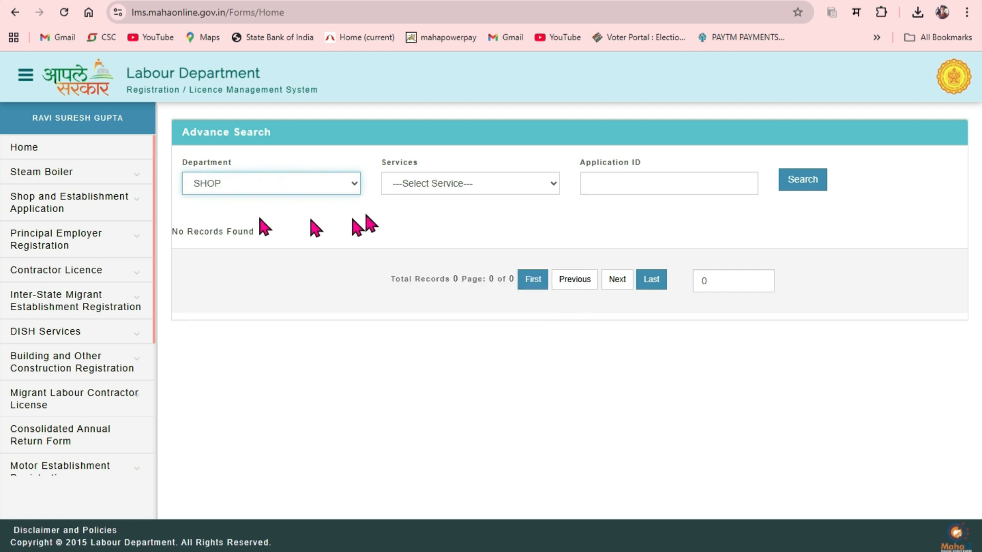
{"action": "left_click", "coordinate": [429, 193]}
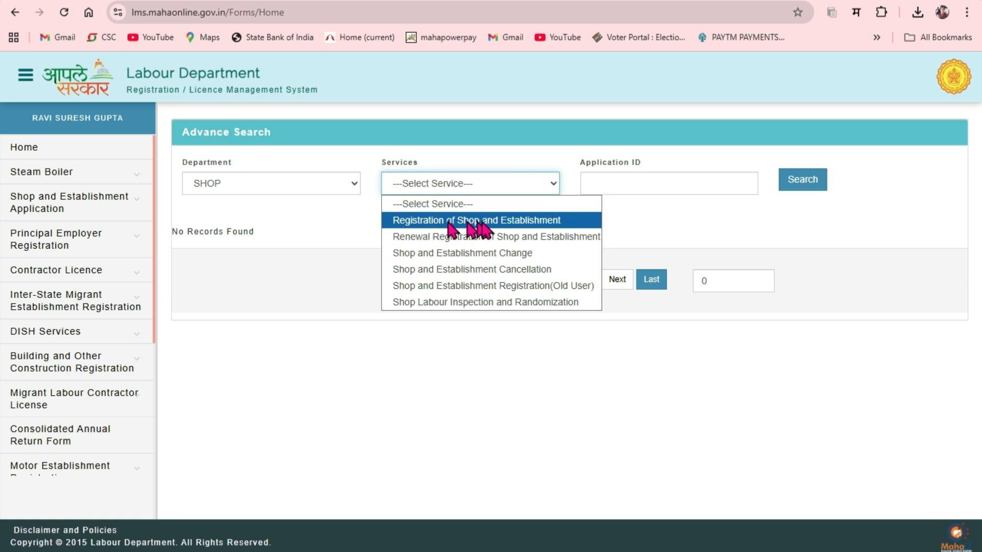
{"action": "left_click", "coordinate": [510, 221]}
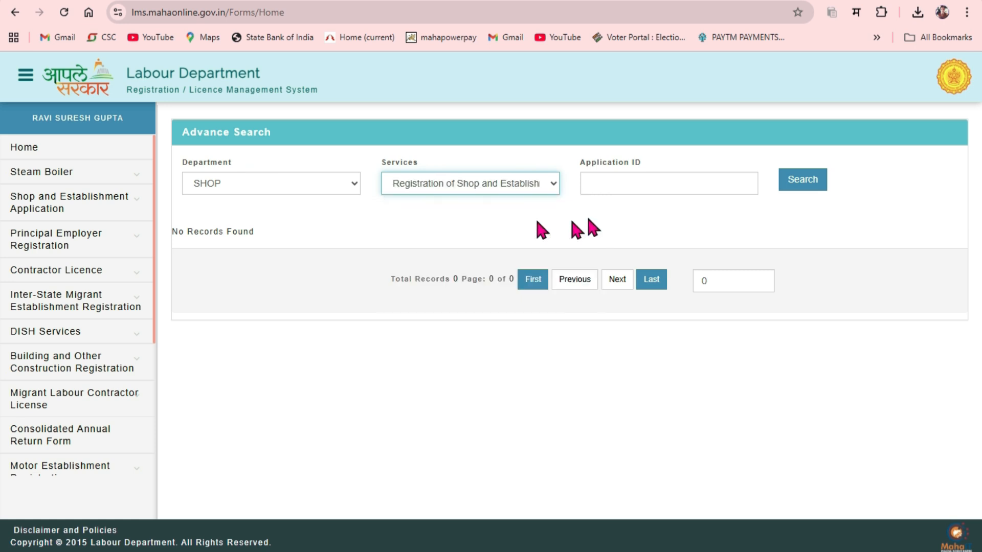
{"action": "left_click", "coordinate": [613, 186]}
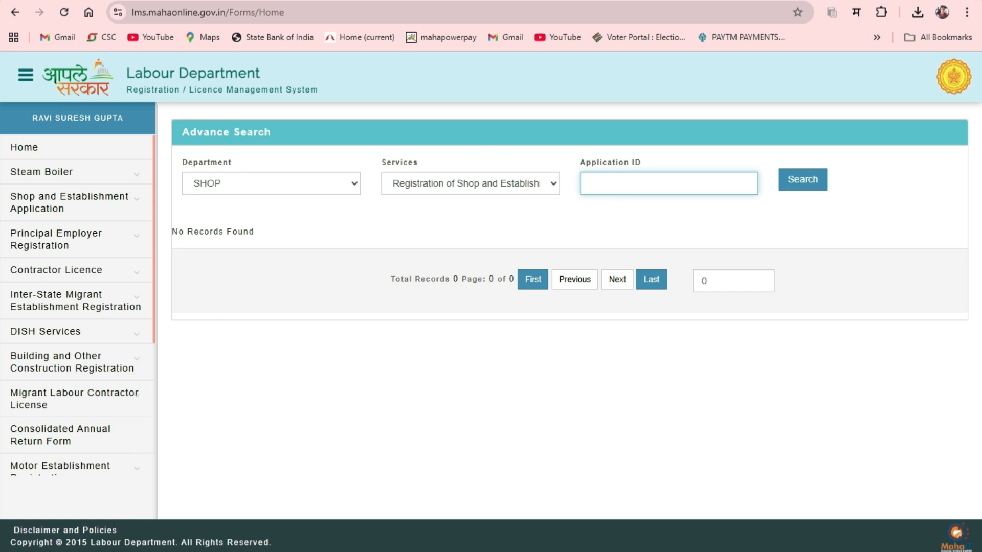
{"action": "key", "text": "ctrl+v"}
{"action": "type", "text": "1234"}
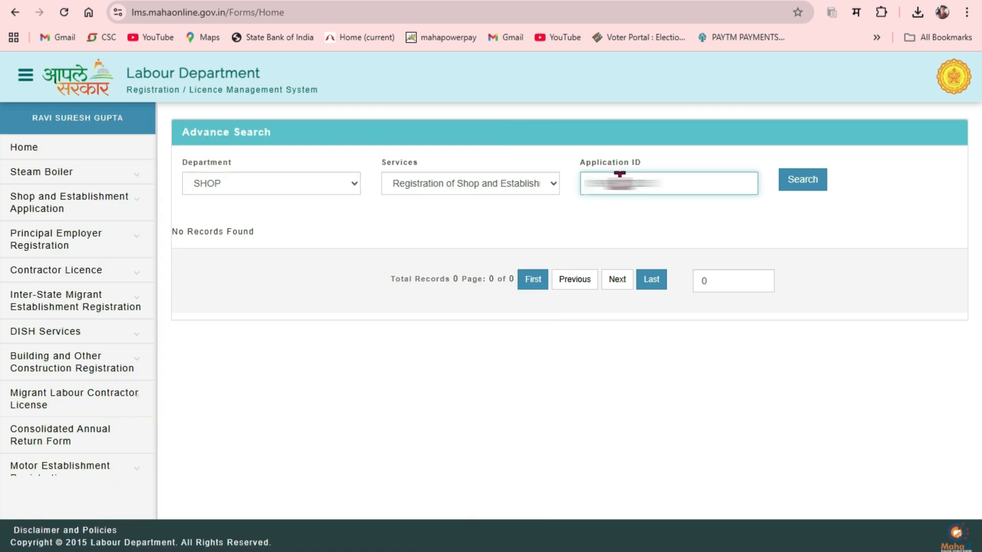
{"action": "left_click", "coordinate": [798, 191]}
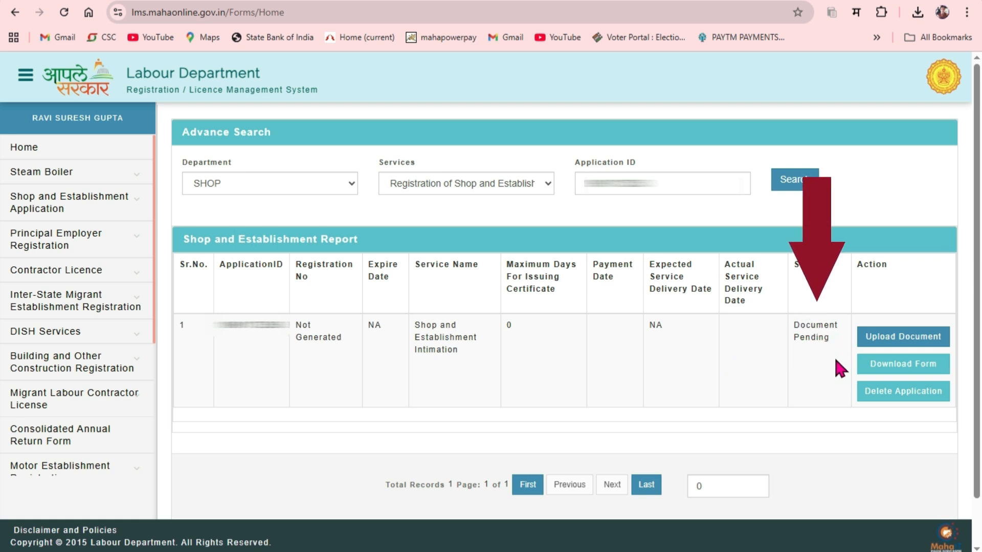
Attach SIGN.jpg as the applicant's signature and photo.jpeg as the applicant's photo
{"action": "left_click", "coordinate": [911, 348]}
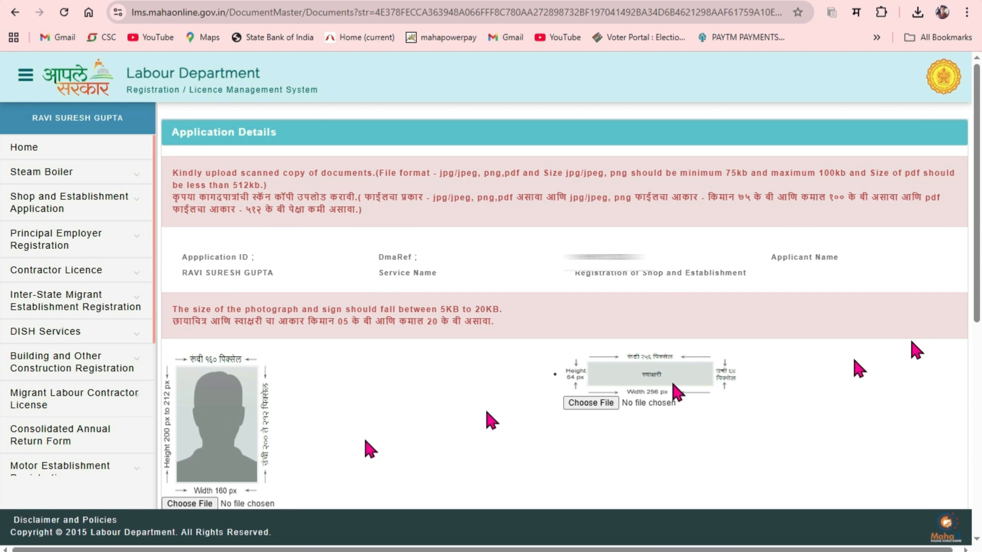
{"action": "scroll", "coordinate": [176, 342], "scroll_direction": "down", "scroll_amount": 3}
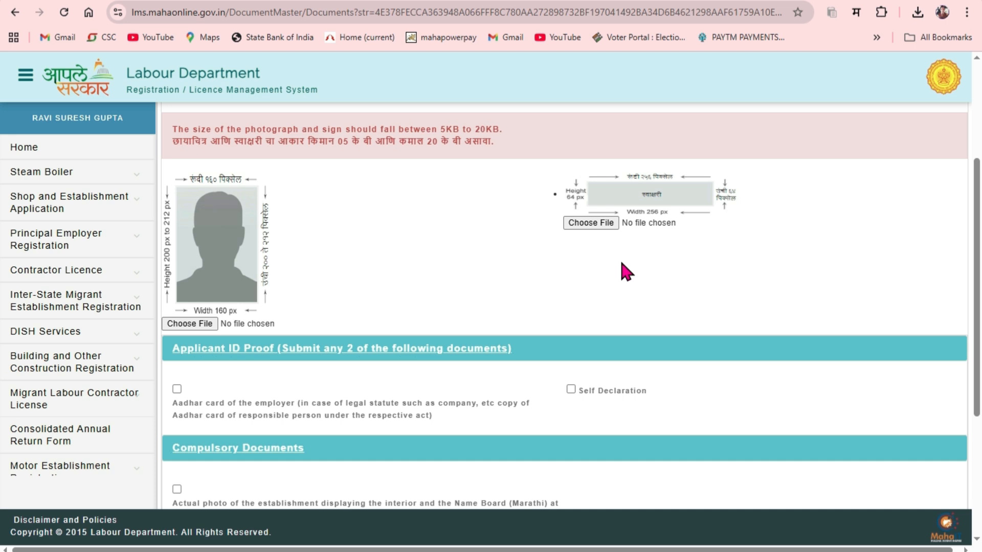
{"action": "left_click", "coordinate": [593, 223]}
{"action": "left_click", "coordinate": [260, 267]}
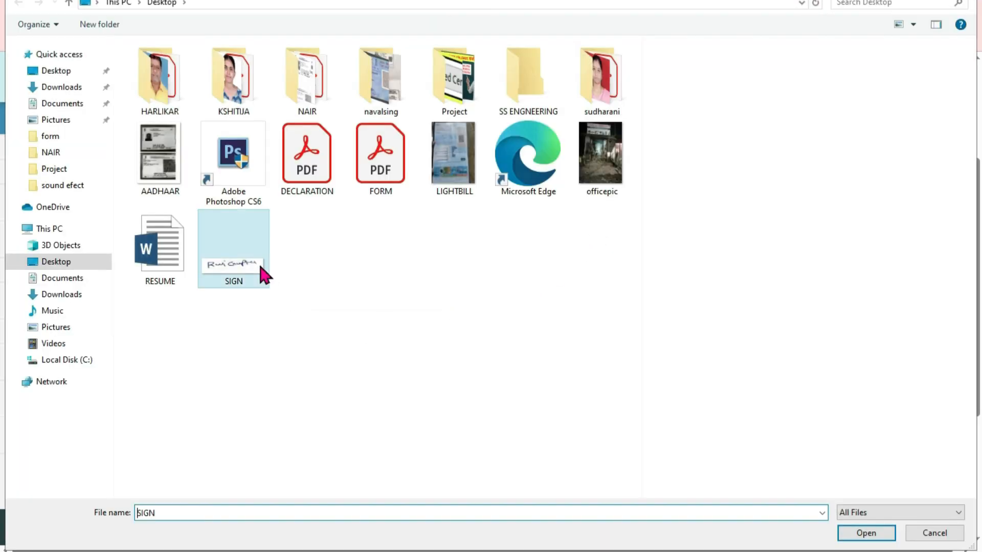
{"action": "left_click", "coordinate": [851, 532]}
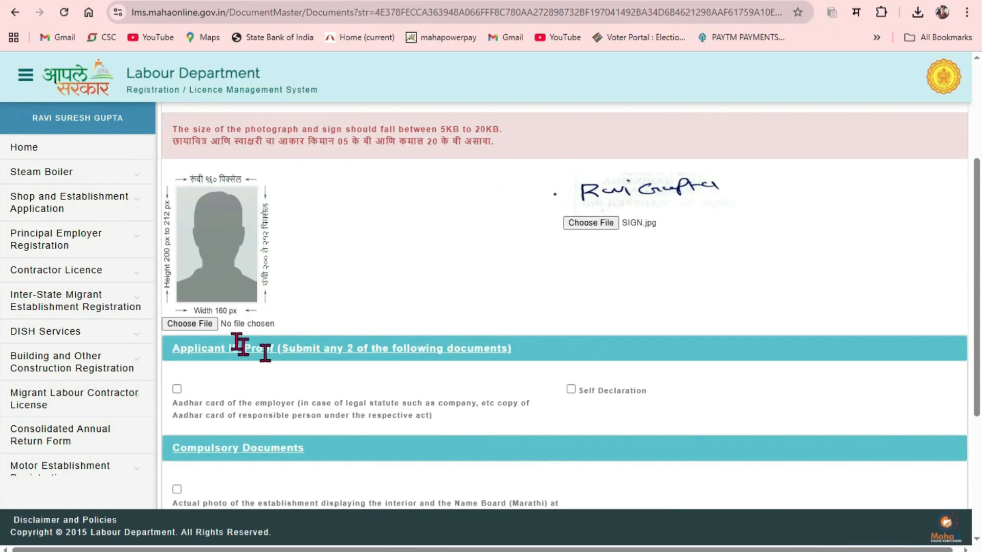
{"action": "left_click", "coordinate": [208, 333]}
{"action": "double_click", "coordinate": [237, 219]}
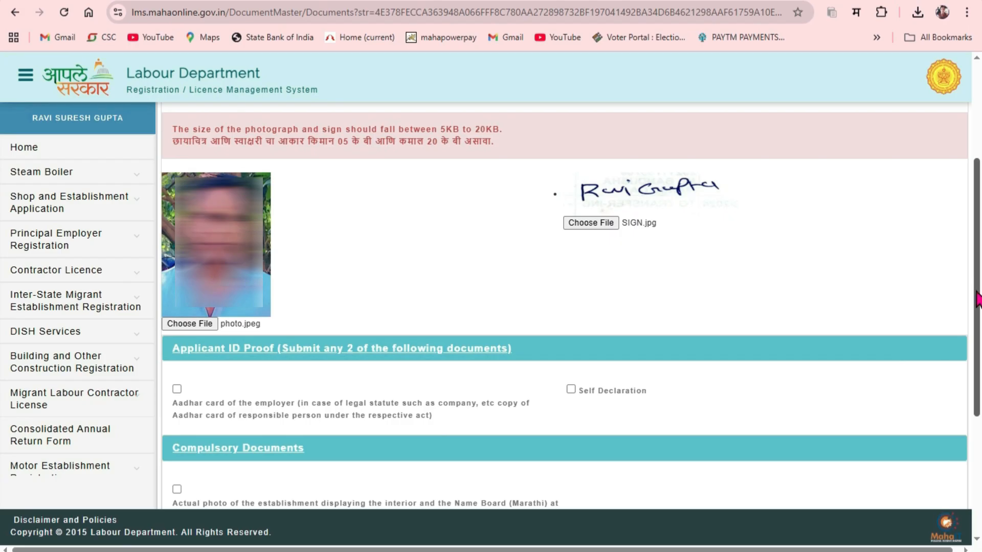
Attach the Aadhar card and the DECLARATION PDF as Self Declaration ID proofs
{"action": "left_click", "coordinate": [177, 389]}
{"action": "left_click", "coordinate": [196, 432]}
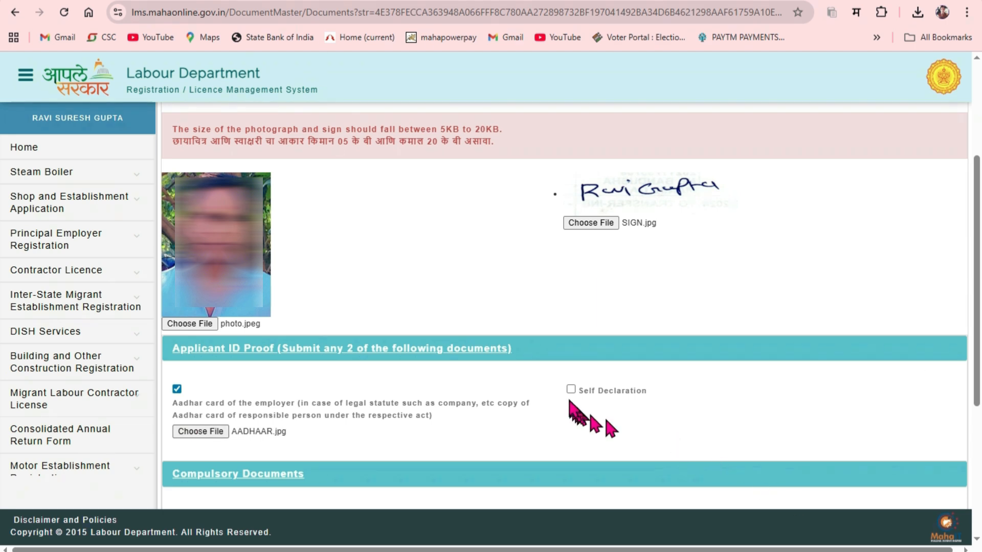
{"action": "left_click", "coordinate": [571, 389]}
{"action": "left_click", "coordinate": [592, 408]}
{"action": "left_click", "coordinate": [307, 156]}
{"action": "left_click", "coordinate": [864, 533]}
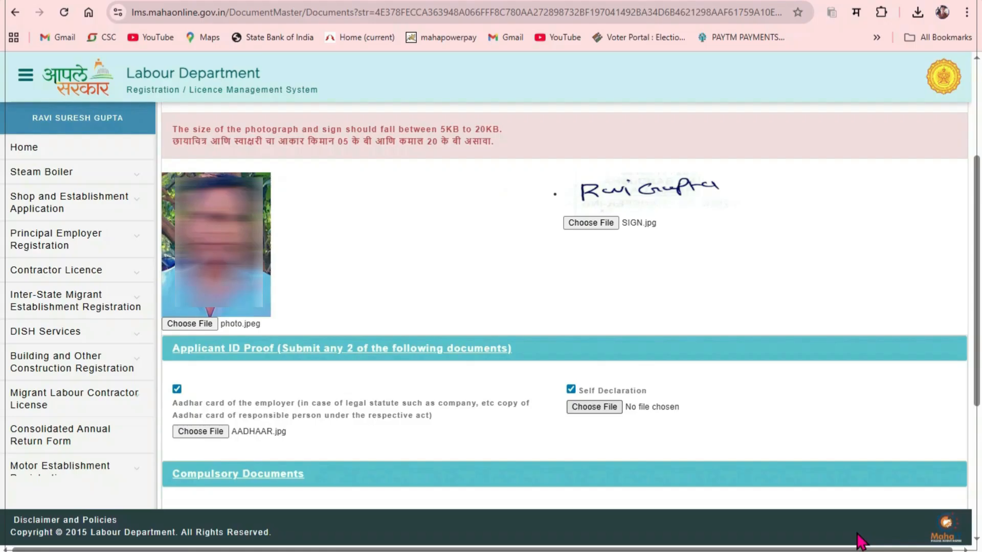
Attach the establishment photo and an Other document, then upload all documents
{"action": "scroll", "coordinate": [976, 457], "scroll_direction": "down", "scroll_amount": 5}
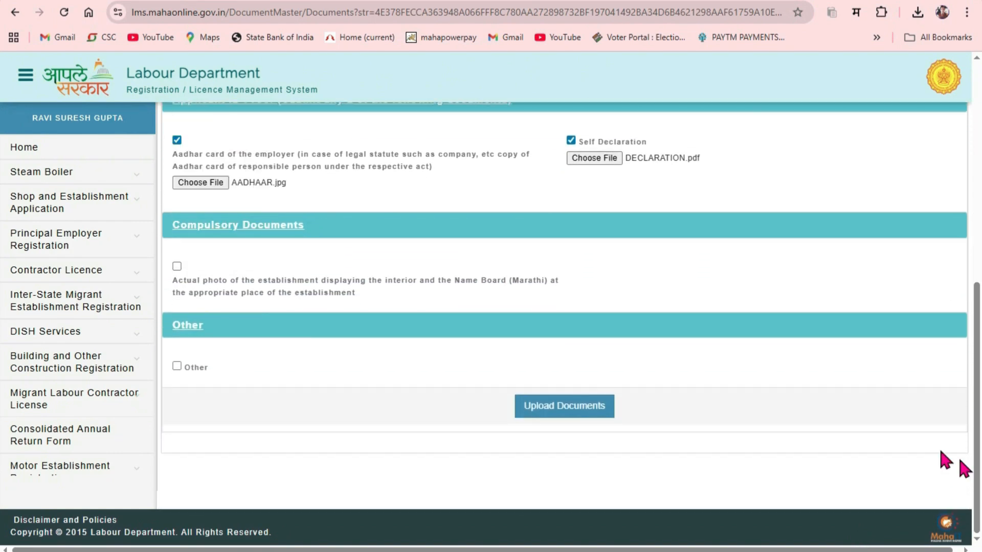
{"action": "left_click", "coordinate": [177, 266]}
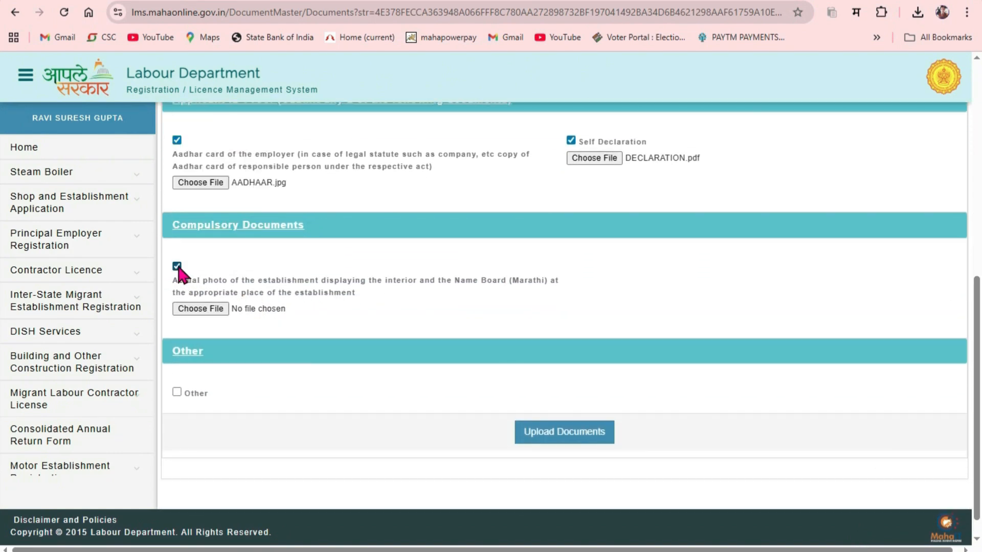
{"action": "left_click", "coordinate": [194, 309]}
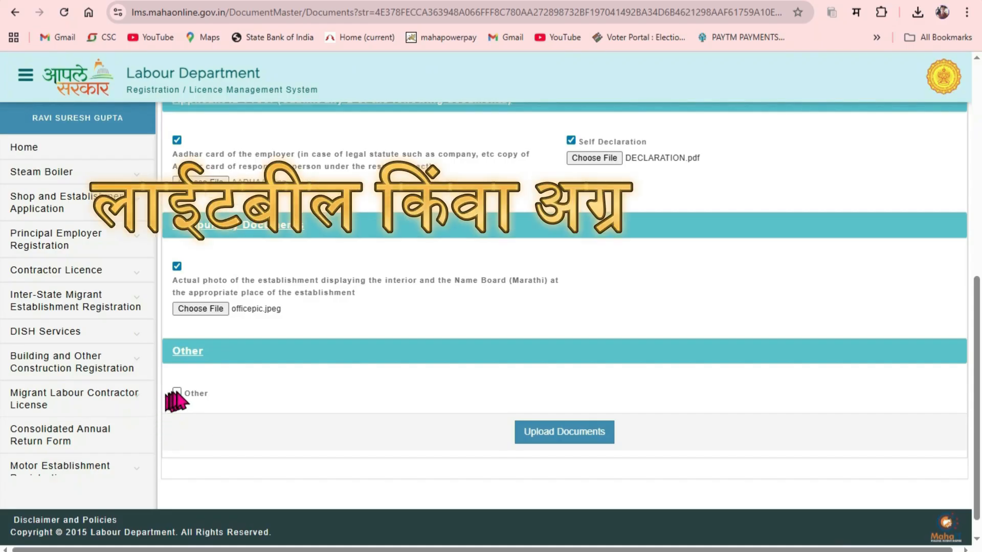
{"action": "left_click", "coordinate": [177, 393]}
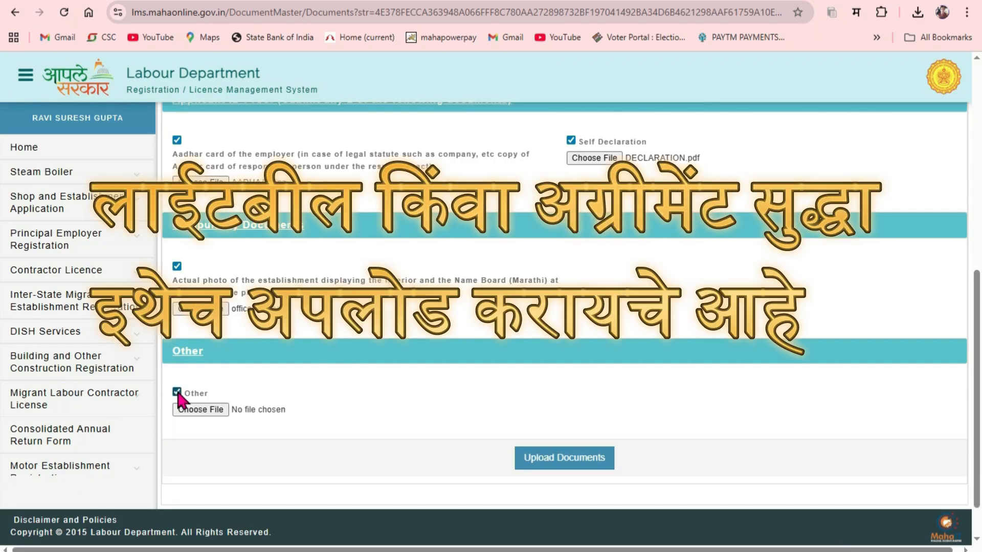
{"action": "left_click", "coordinate": [196, 409]}
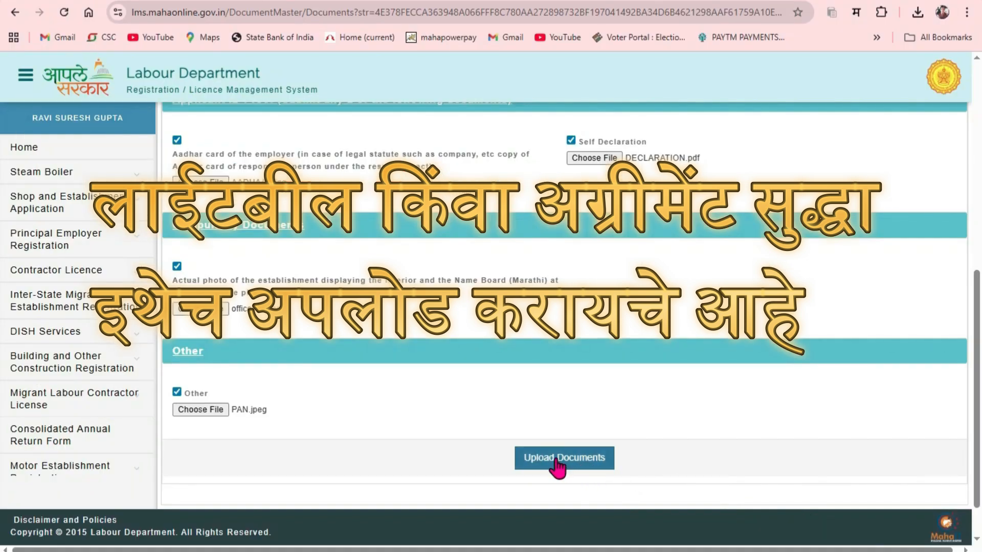
{"action": "left_click", "coordinate": [556, 459]}
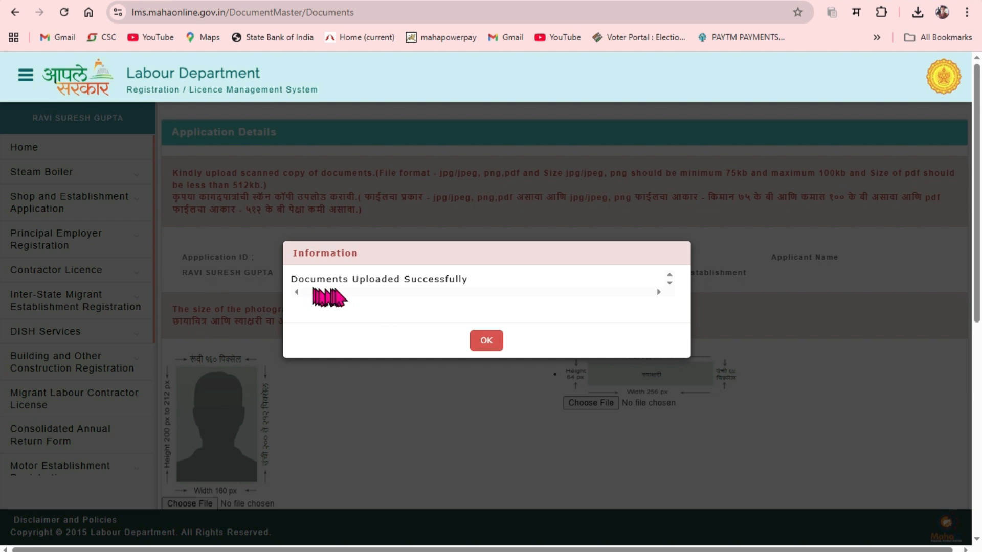
Confirm the ₹59.00 fee and pay via Net Banking with Pay Gov India (All banks)
{"action": "left_click", "coordinate": [483, 349]}
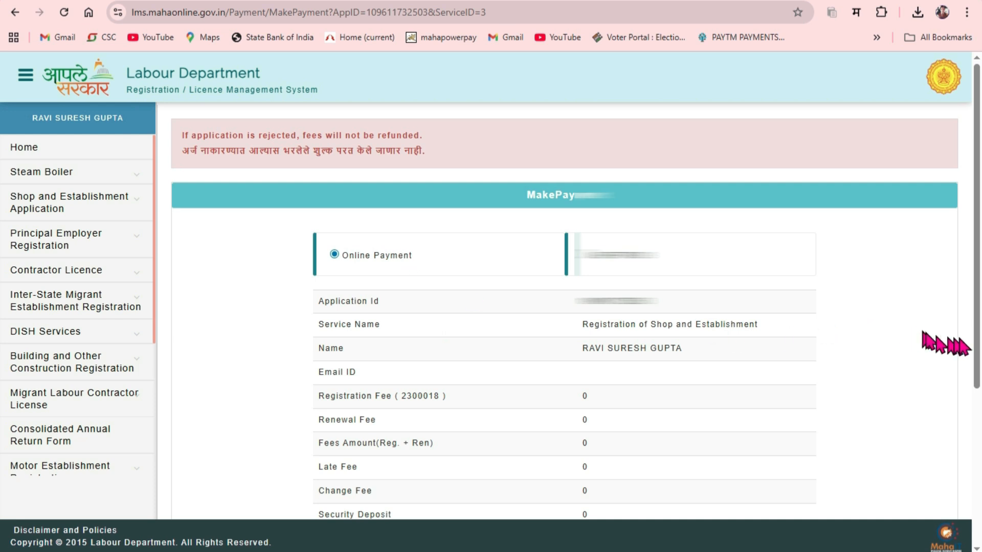
{"action": "left_click_drag", "start_coordinate": [977, 345], "coordinate": [979, 454]}
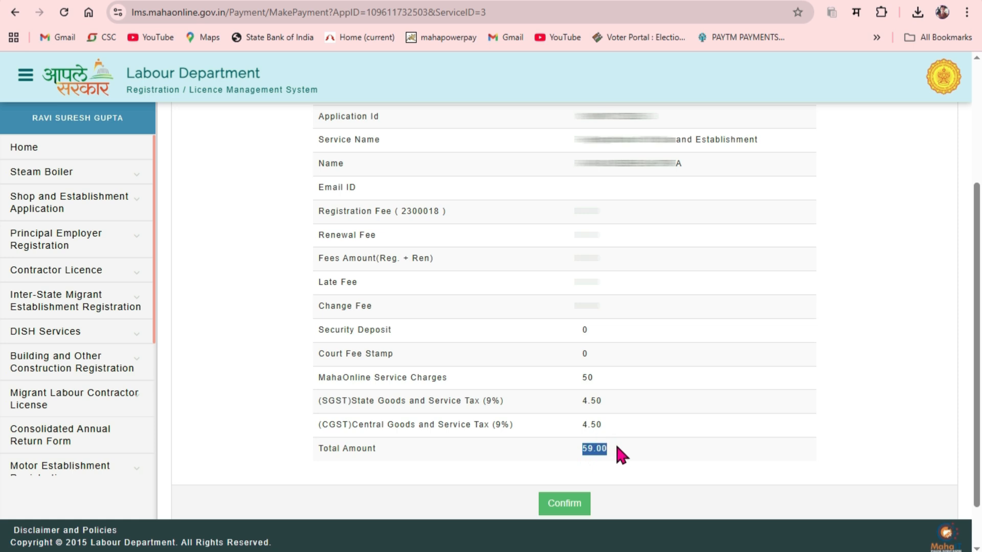
{"action": "left_click", "coordinate": [574, 507]}
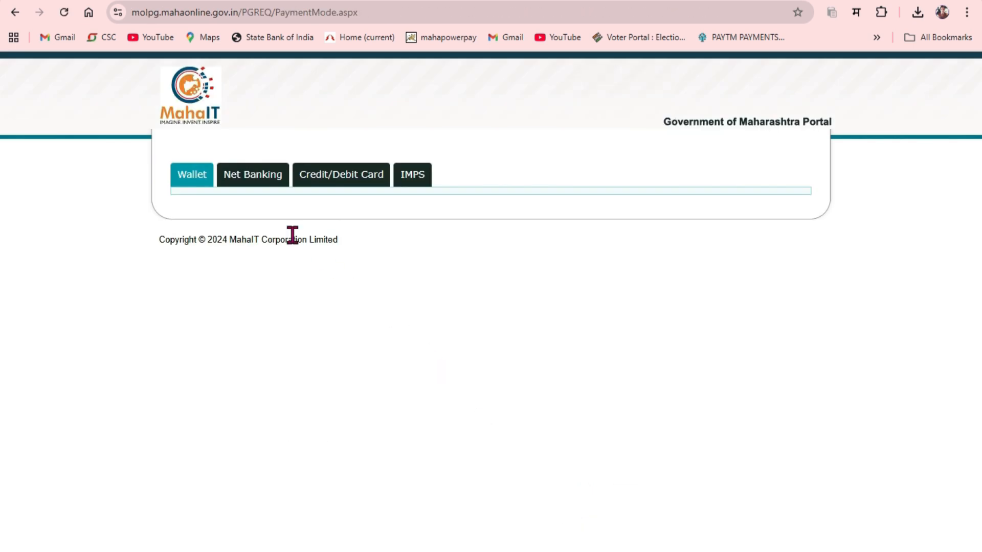
{"action": "left_click", "coordinate": [260, 183]}
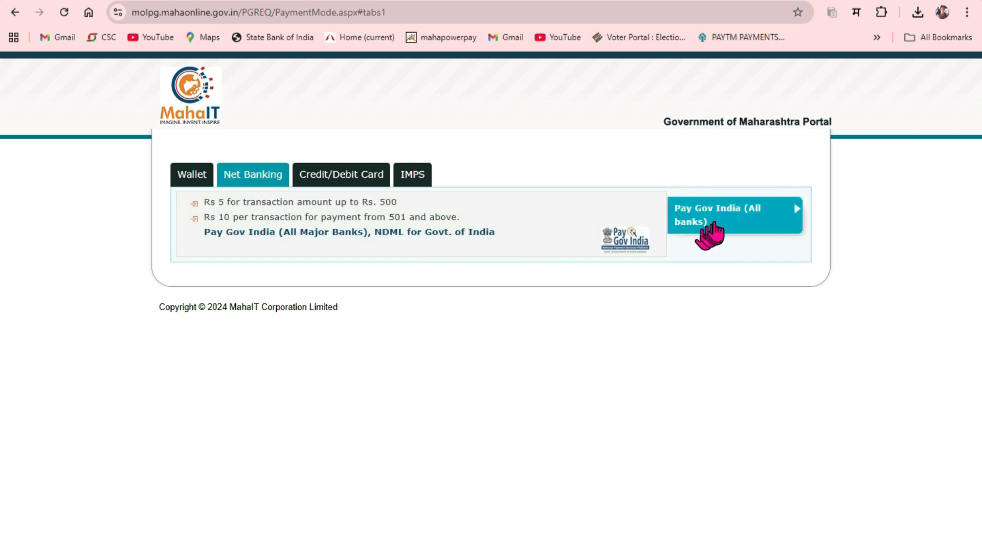
{"action": "left_click", "coordinate": [740, 225]}
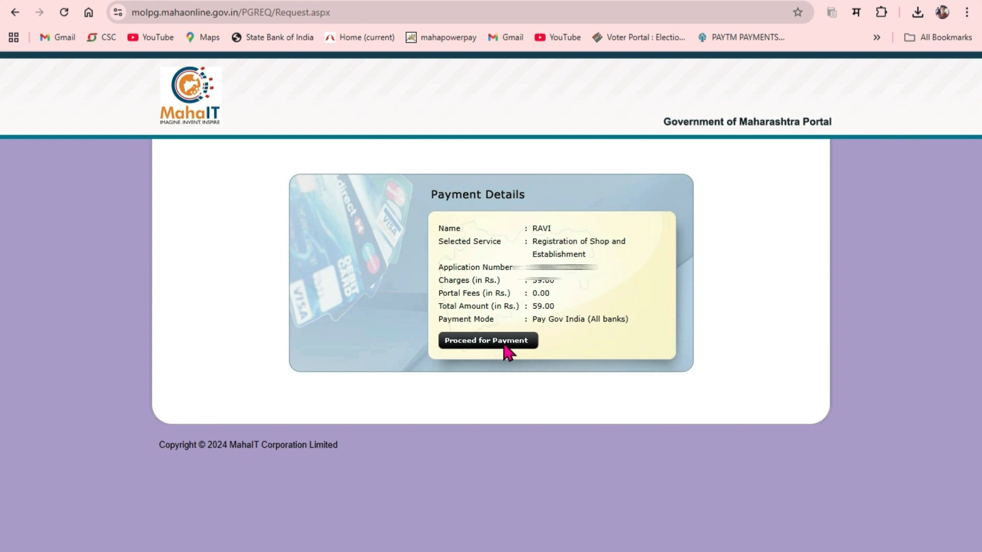
On BillDesk, choose UPI and show the QR code to pay ₹59.00
{"action": "left_click", "coordinate": [504, 344]}
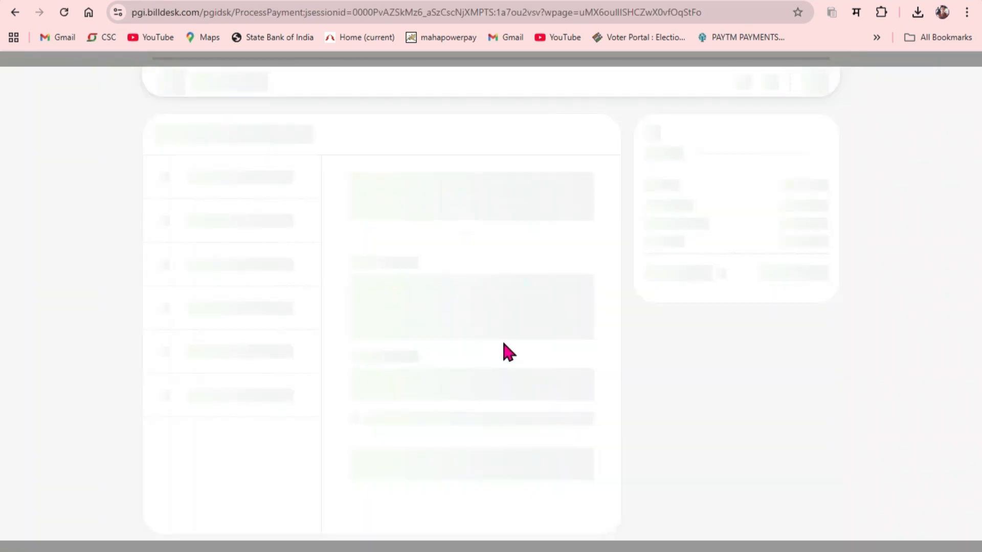
{"action": "left_click", "coordinate": [205, 284]}
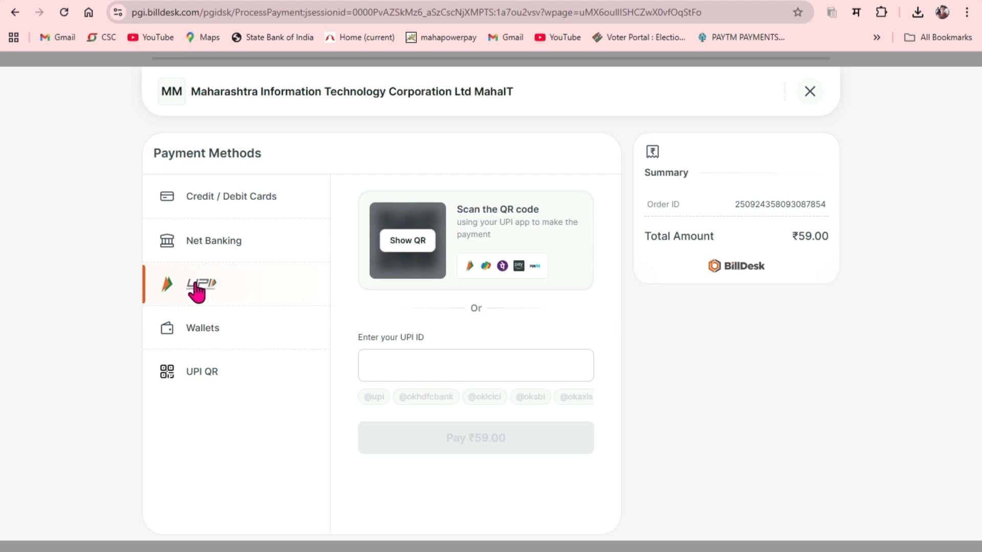
{"action": "left_click", "coordinate": [419, 245]}
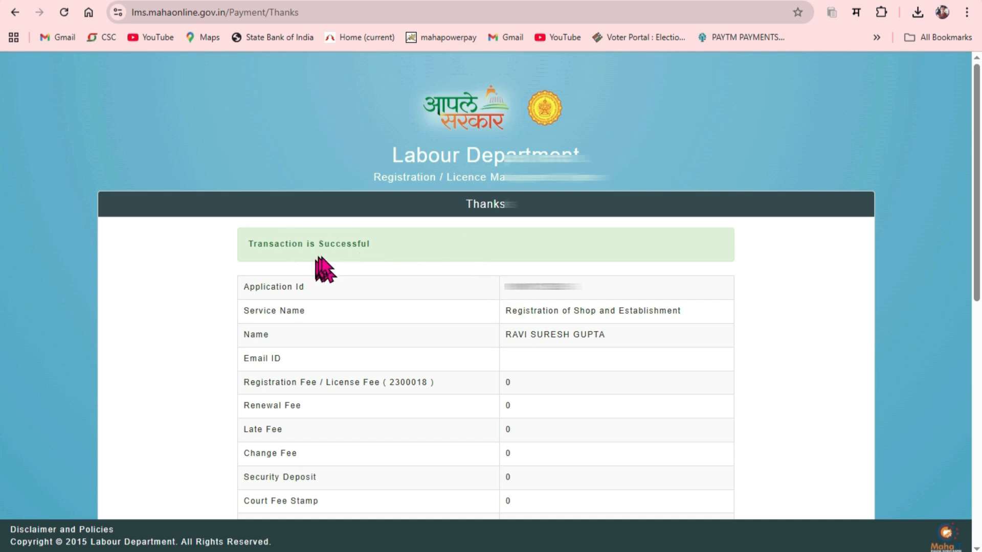
Return home and search SHOP, Registration of Shop and Establishment, by the pasted Application ID
{"action": "left_click_drag", "start_coordinate": [977, 296], "coordinate": [954, 534]}
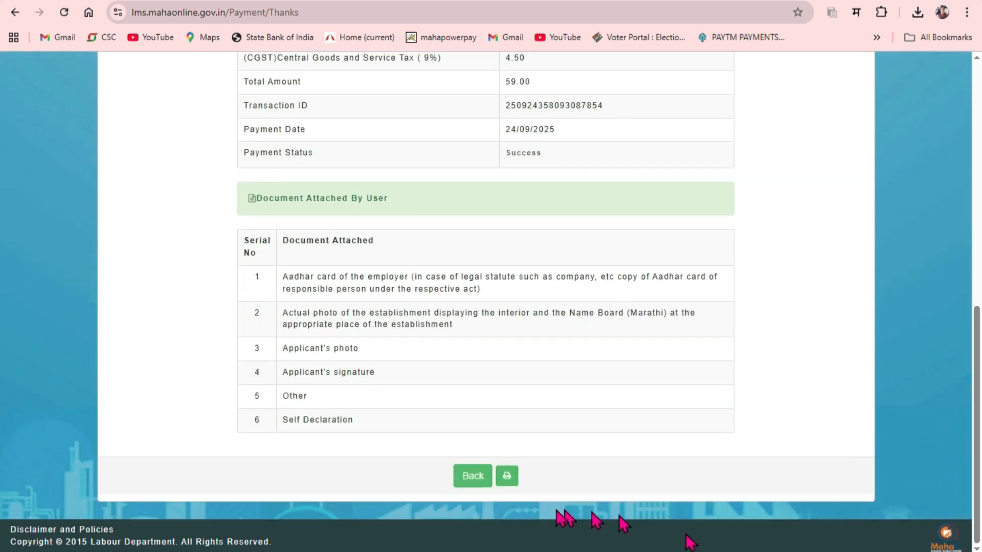
{"action": "left_click", "coordinate": [470, 481]}
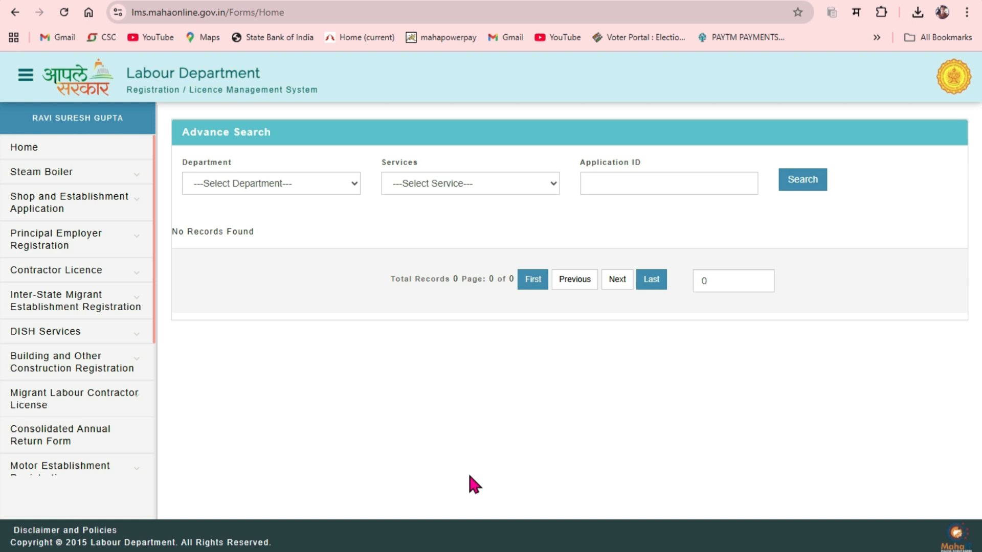
{"action": "left_click", "coordinate": [225, 185]}
{"action": "left_click", "coordinate": [226, 220]}
{"action": "left_click", "coordinate": [411, 185]}
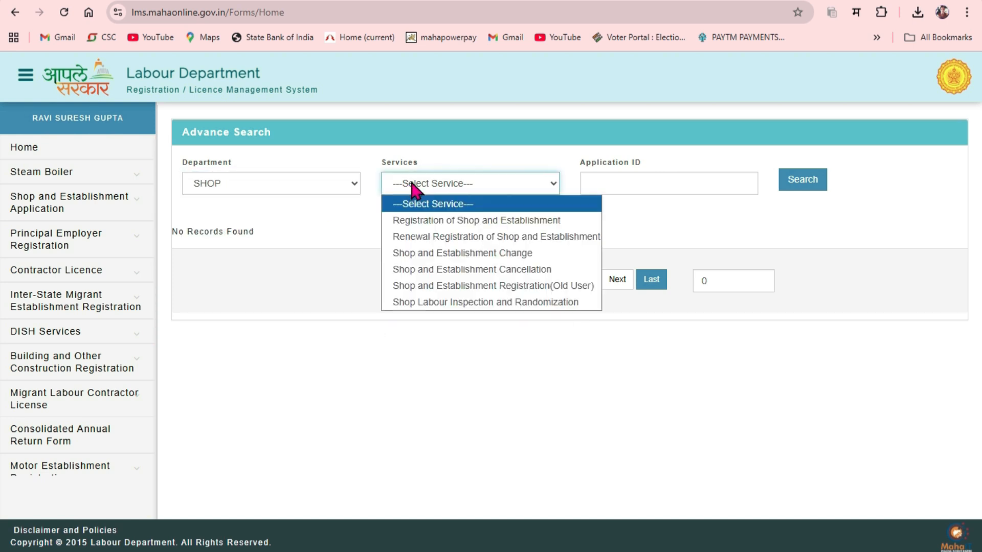
{"action": "left_click", "coordinate": [420, 221]}
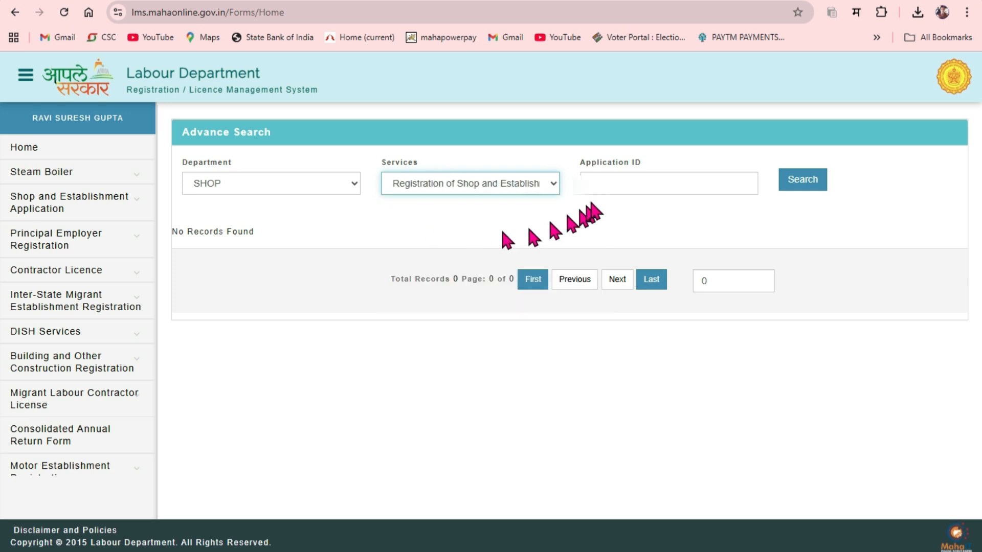
{"action": "left_click", "coordinate": [600, 182]}
{"action": "key", "text": "ctrl+v"}
{"action": "left_click", "coordinate": [789, 189]}
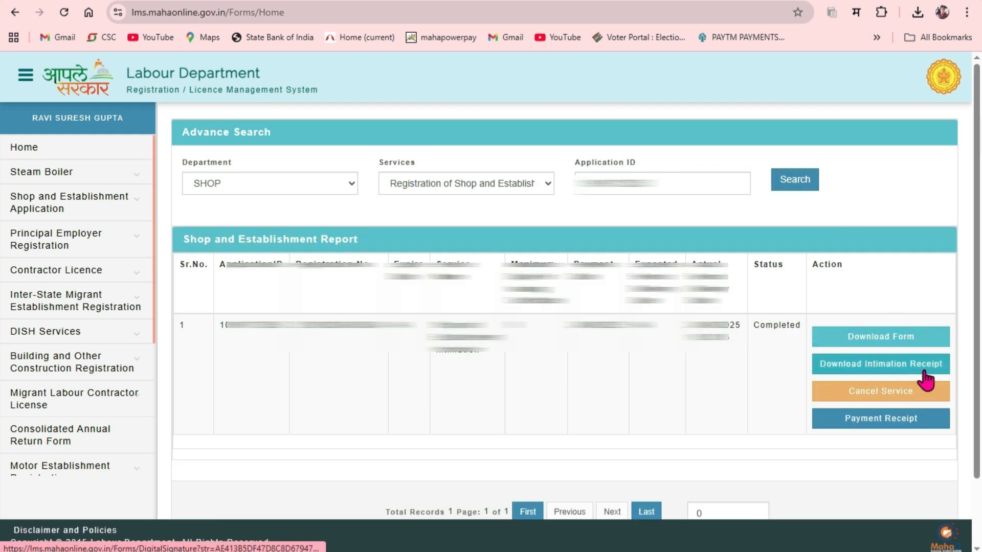
Download the submitted application form and the intimation receipt, then open the receipt PDF in Acrobat
{"action": "left_click", "coordinate": [880, 335]}
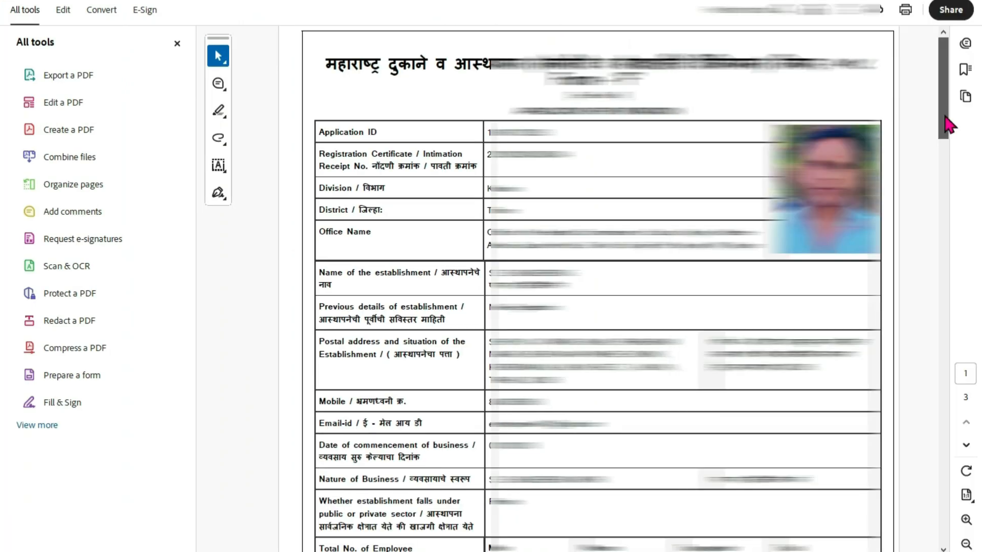
{"action": "mouse_move", "coordinate": [949, 121]}
{"action": "left_mouse_down"}
{"action": "mouse_move", "coordinate": [945, 516]}
{"action": "mouse_move", "coordinate": [940, 440]}
{"action": "left_mouse_up"}
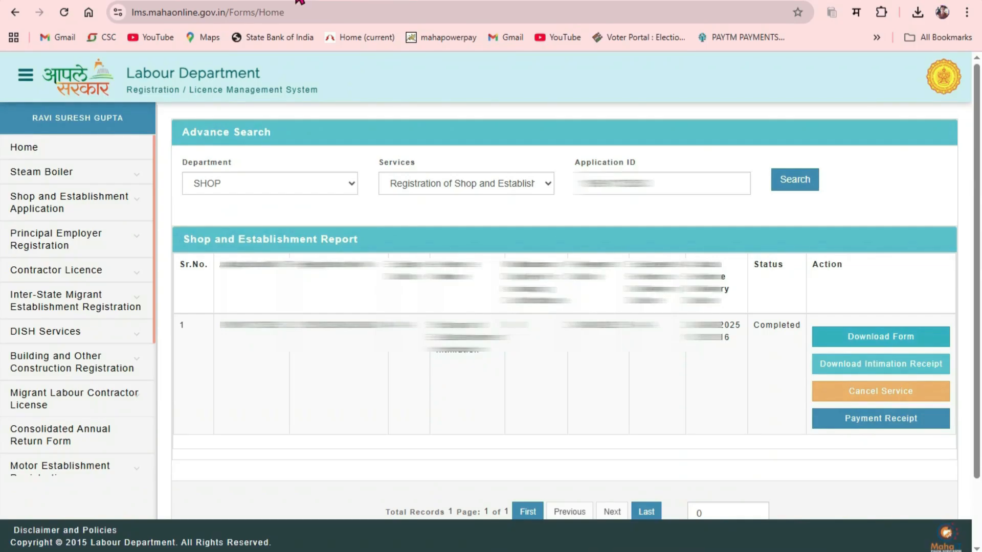
{"action": "left_click", "coordinate": [877, 367]}
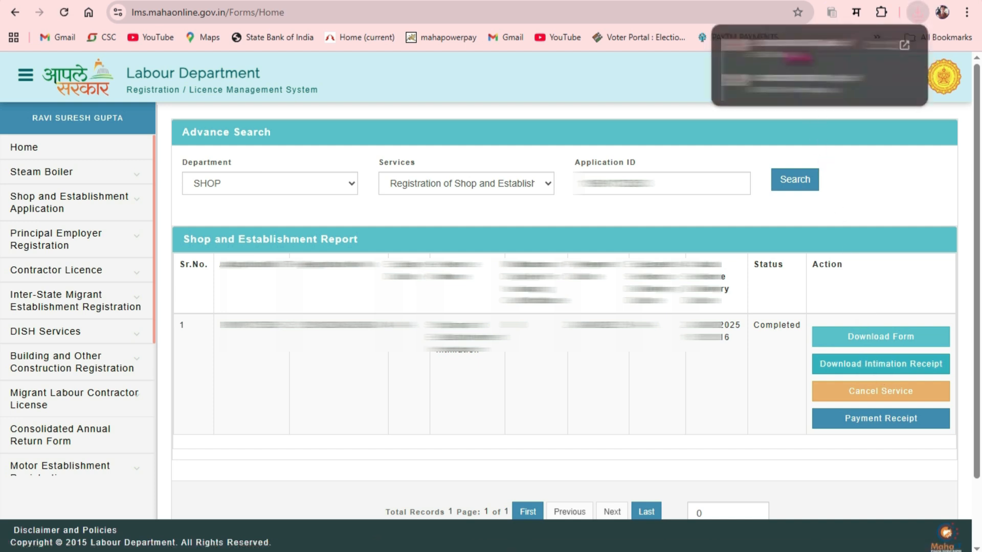
{"action": "left_click", "coordinate": [782, 45]}
Print the intimation receipt in grayscale on the EPSON L3110 printer
{"action": "key", "text": "ctrl+p"}
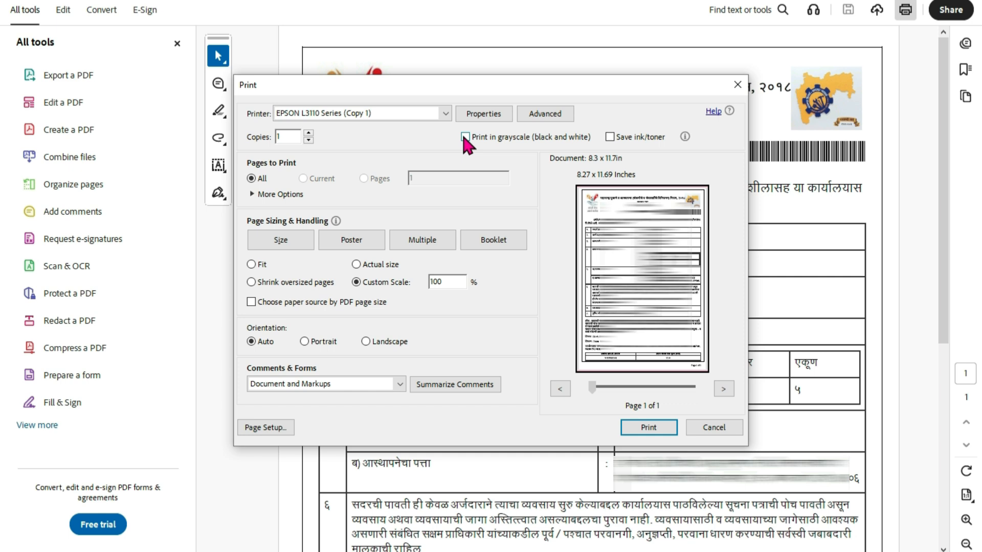
{"action": "left_click", "coordinate": [465, 137]}
{"action": "key", "text": "Return"}
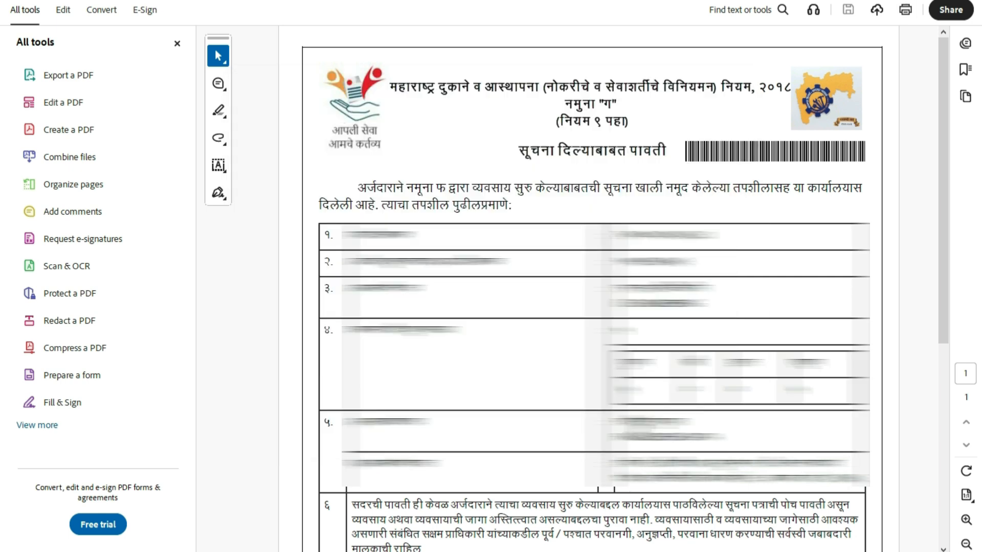